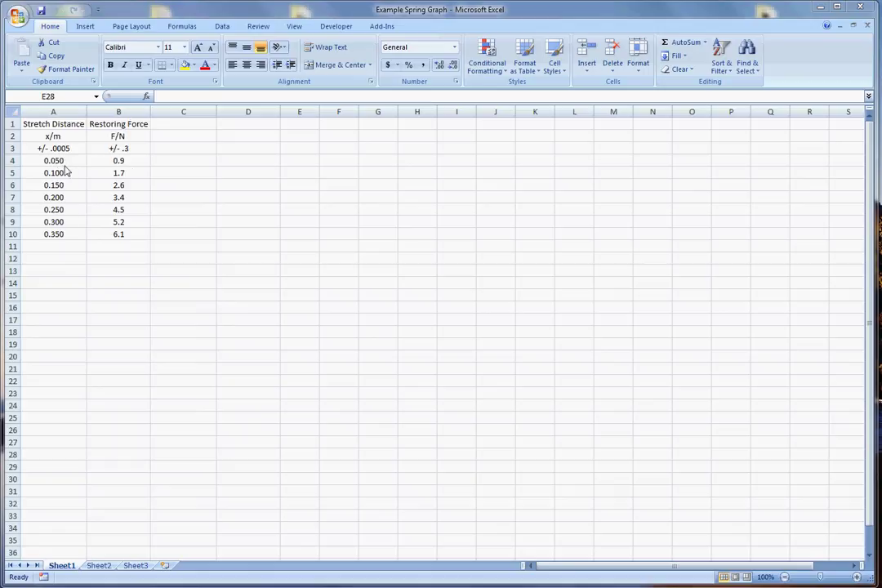
- Toggle the force values in B4:B10 to whole numbers and back to one decimal place
click(120, 161)
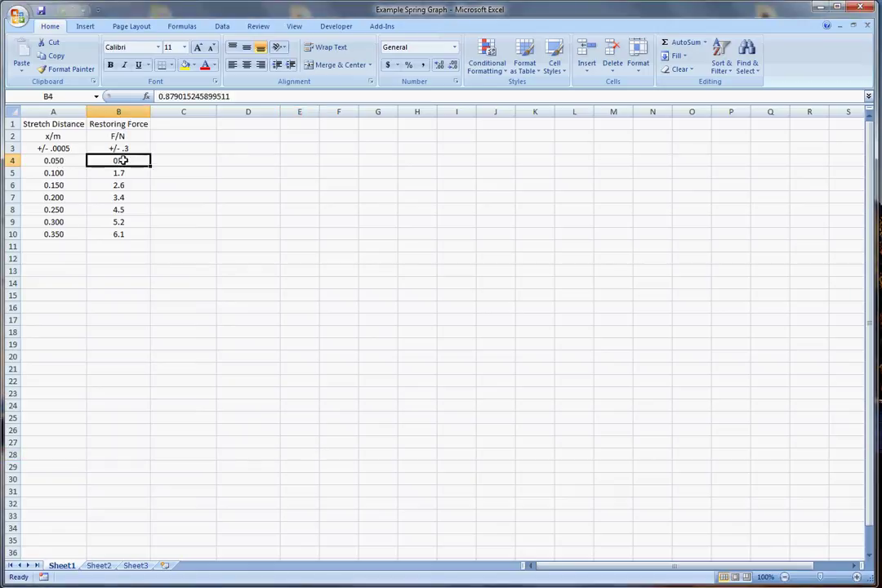
drag(120, 161, 122, 232)
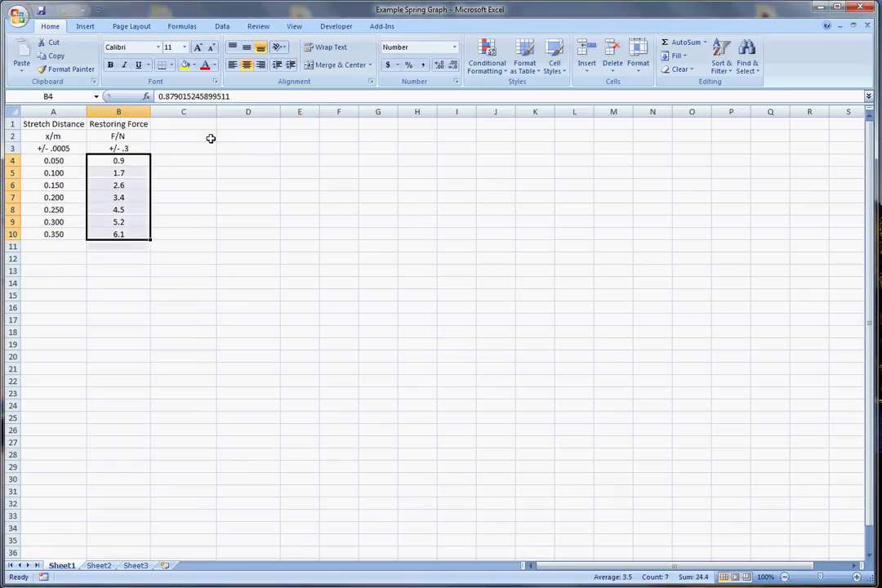
click(449, 66)
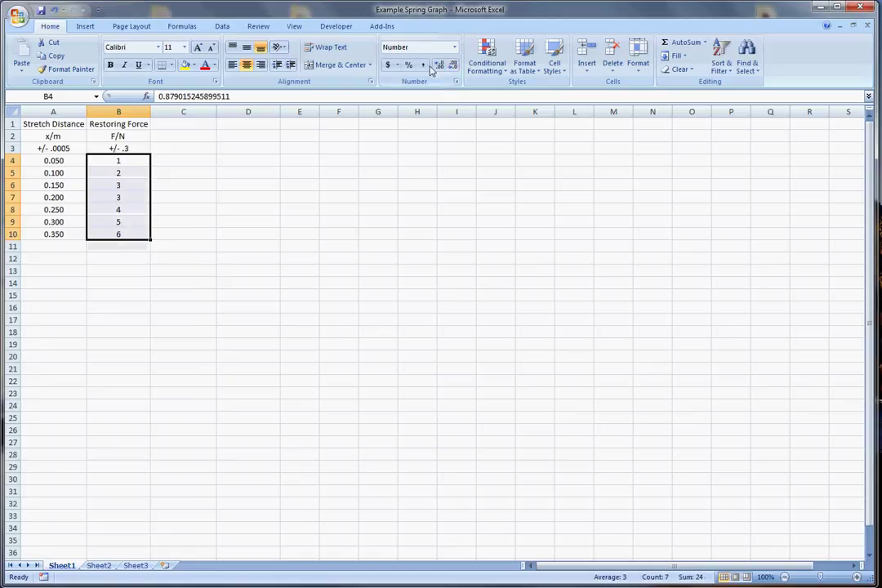
click(438, 65)
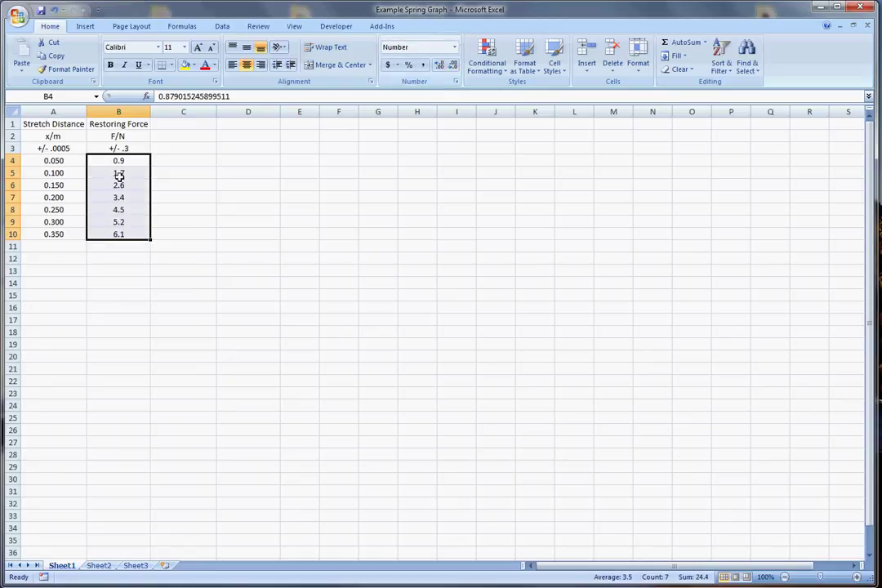
click(112, 270)
- Give the table A1:B10 inside and outline borders on every cell
drag(34, 124, 122, 234)
right_click(143, 211)
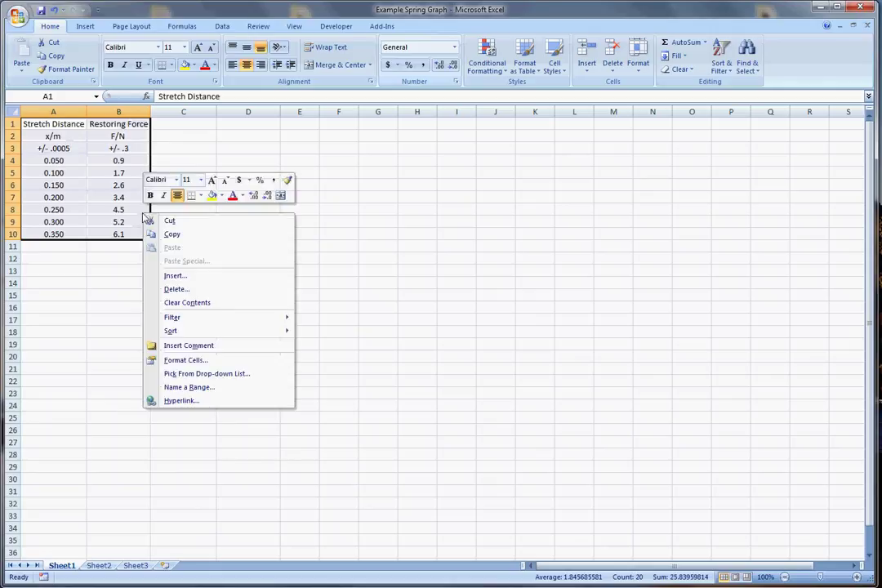
click(183, 361)
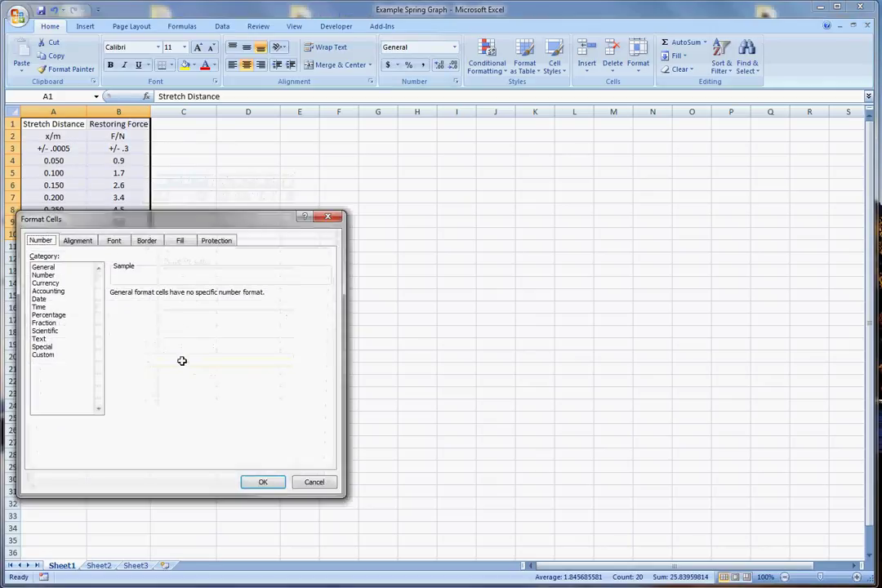
click(146, 240)
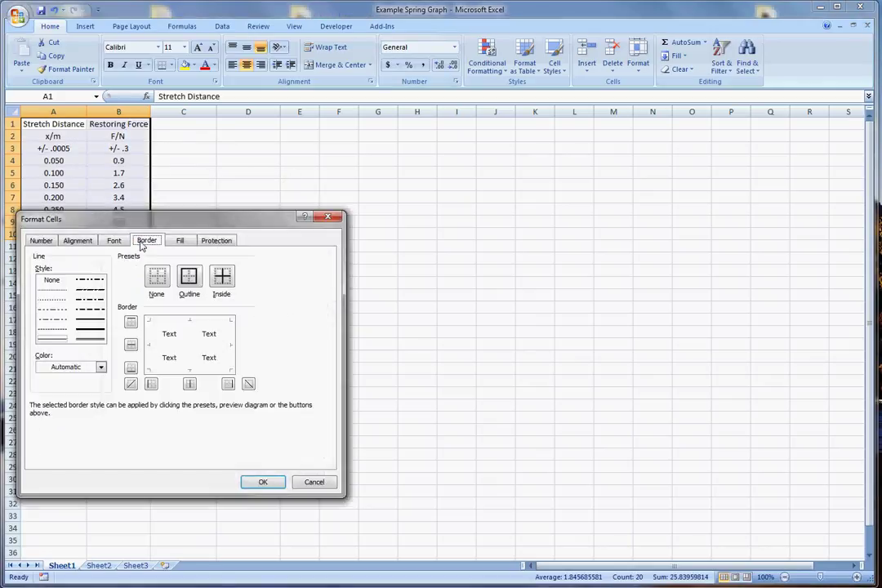
click(222, 278)
click(194, 281)
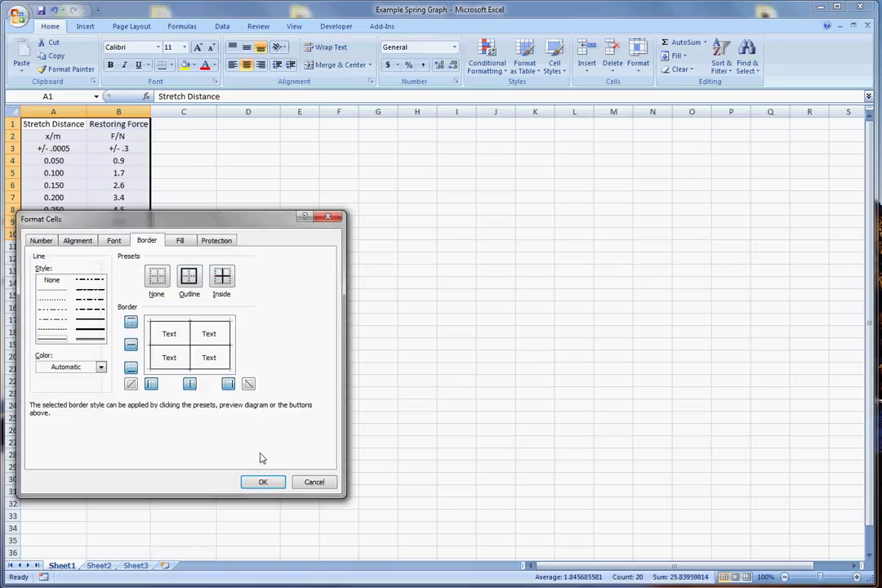
click(260, 482)
click(254, 392)
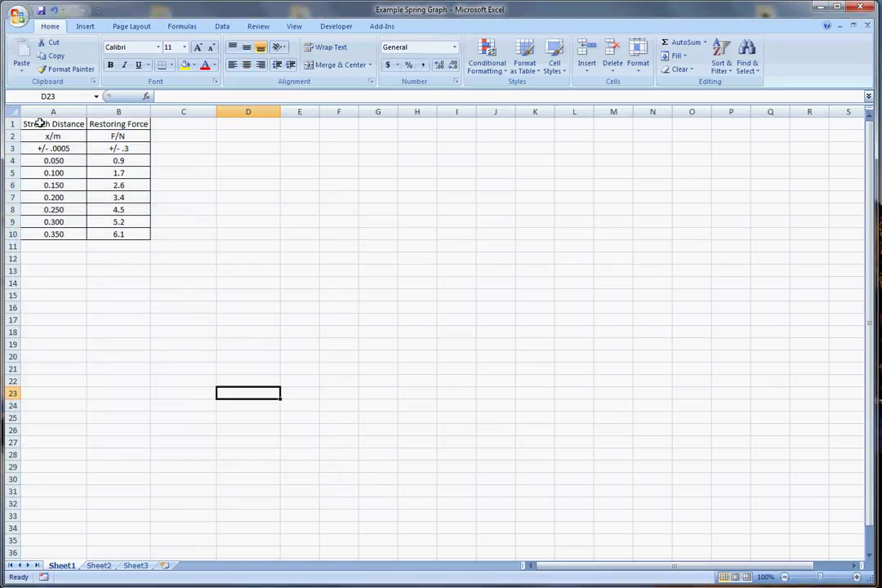
- Frame the three header rows A1:B3 with an outline border
drag(39, 123, 109, 145)
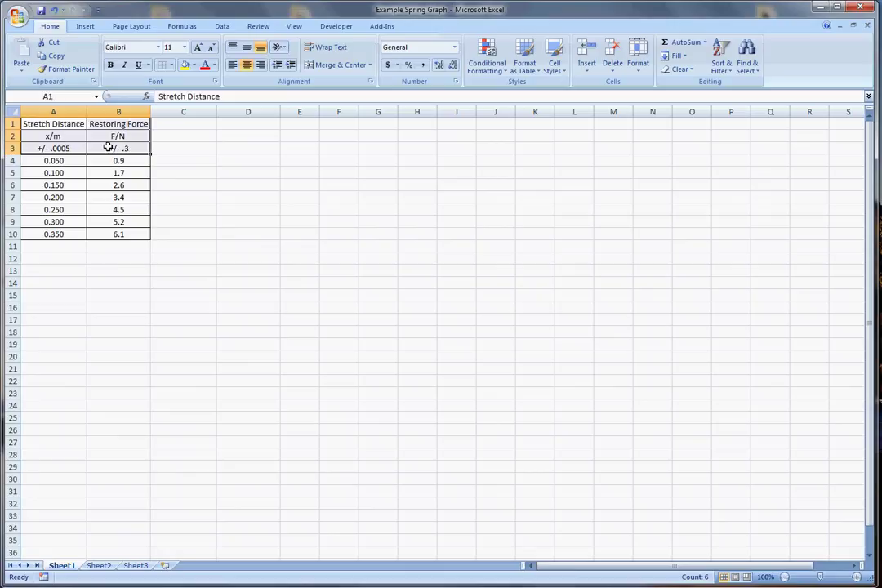
right_click(109, 147)
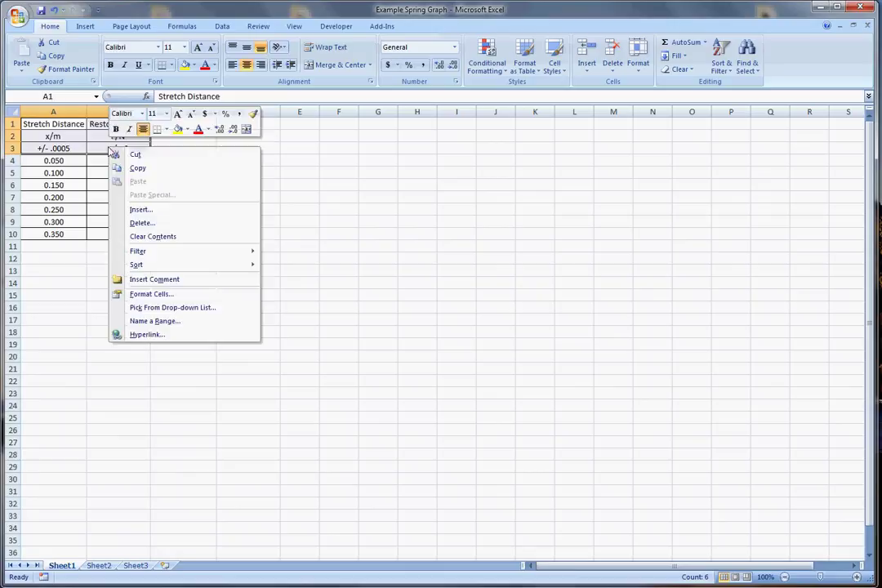
click(147, 294)
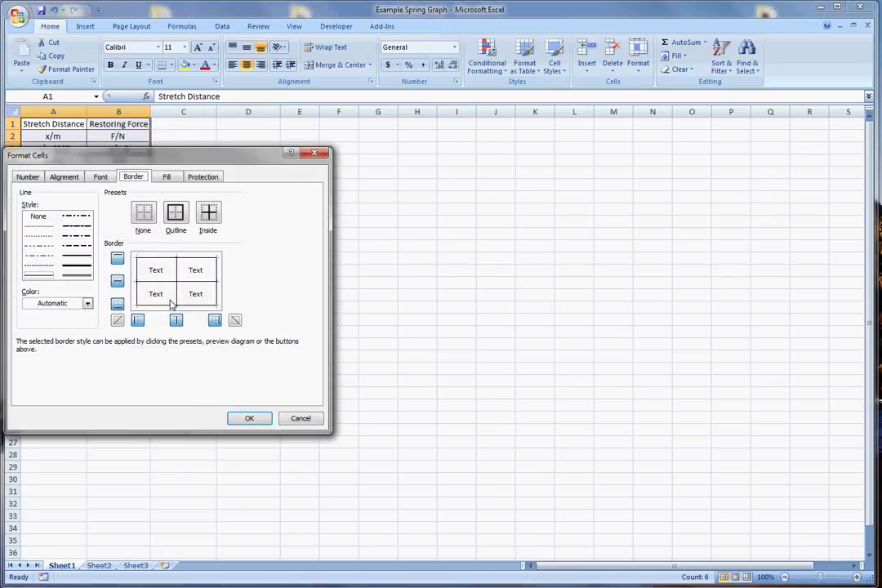
click(249, 418)
click(272, 380)
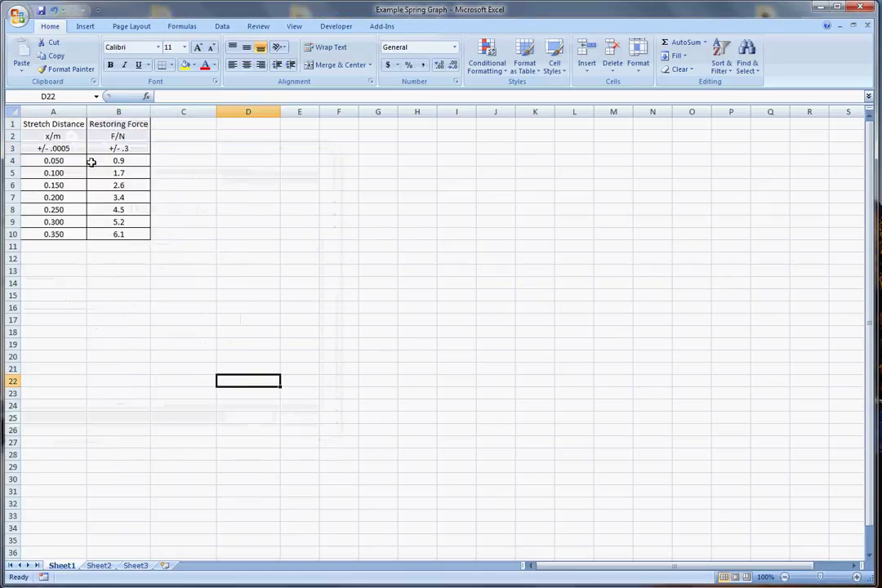
click(17, 15)
mouse_move(30, 151)
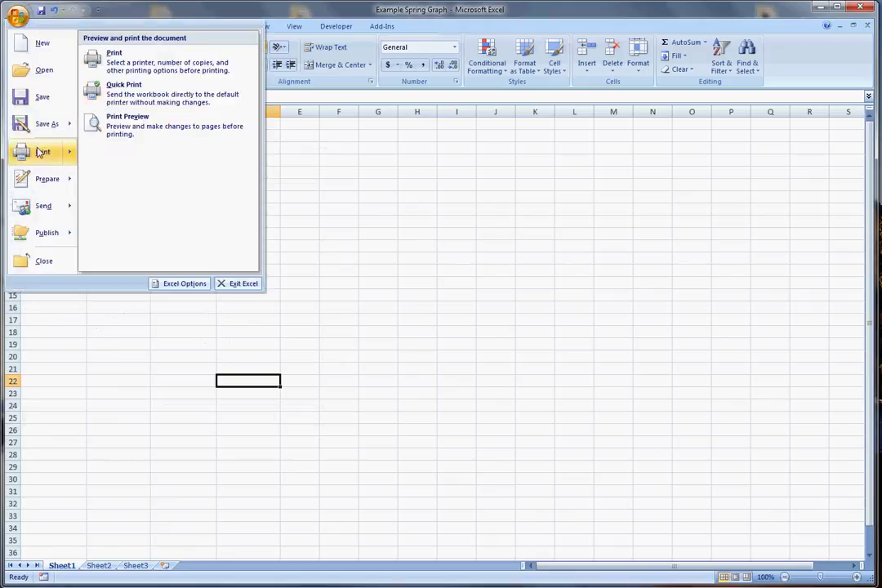
click(121, 136)
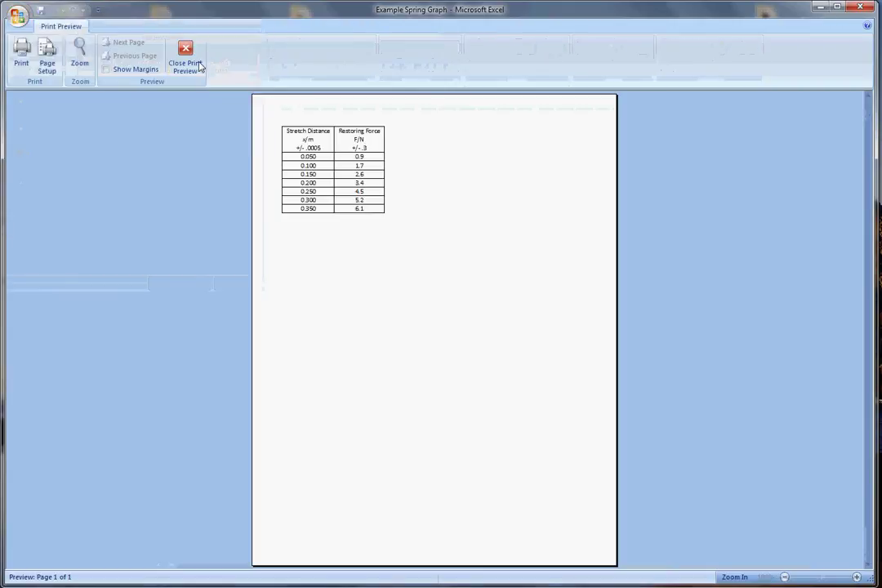
click(371, 301)
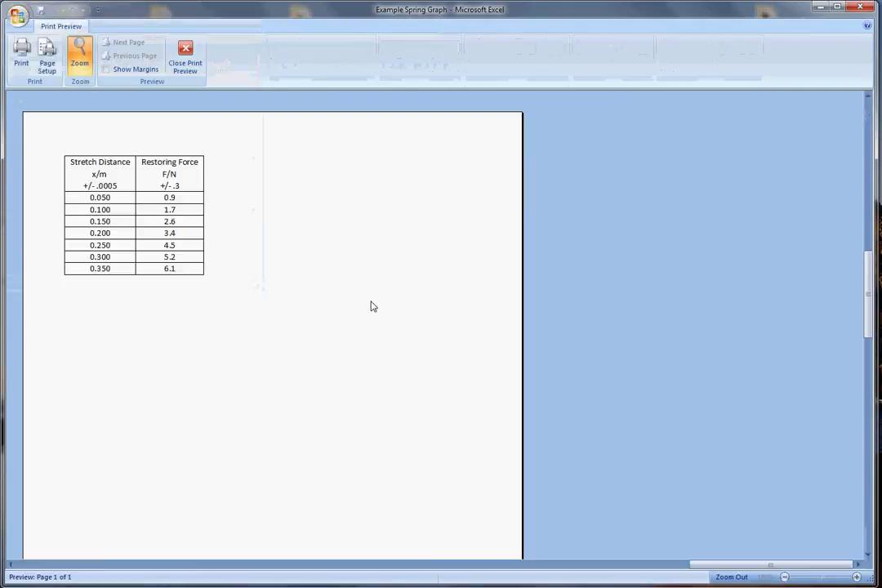
click(370, 306)
click(185, 59)
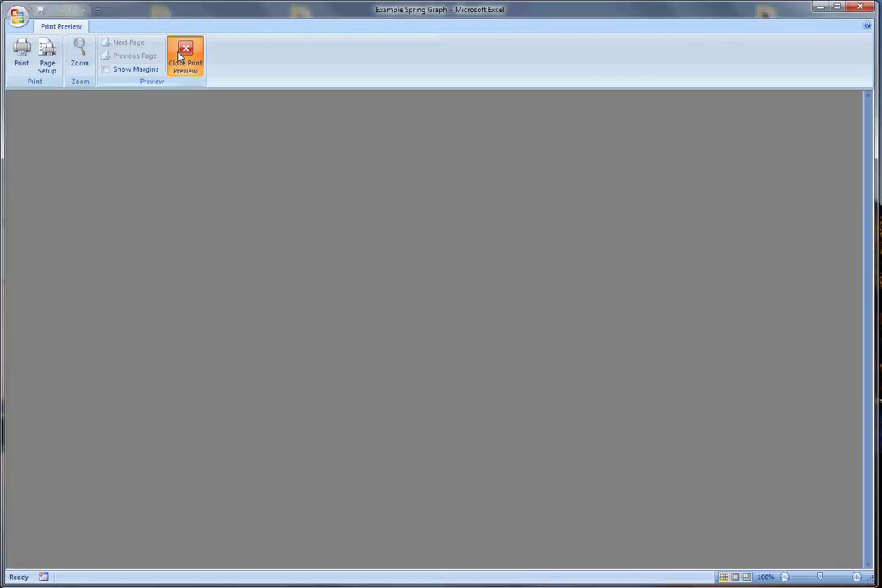
click(161, 316)
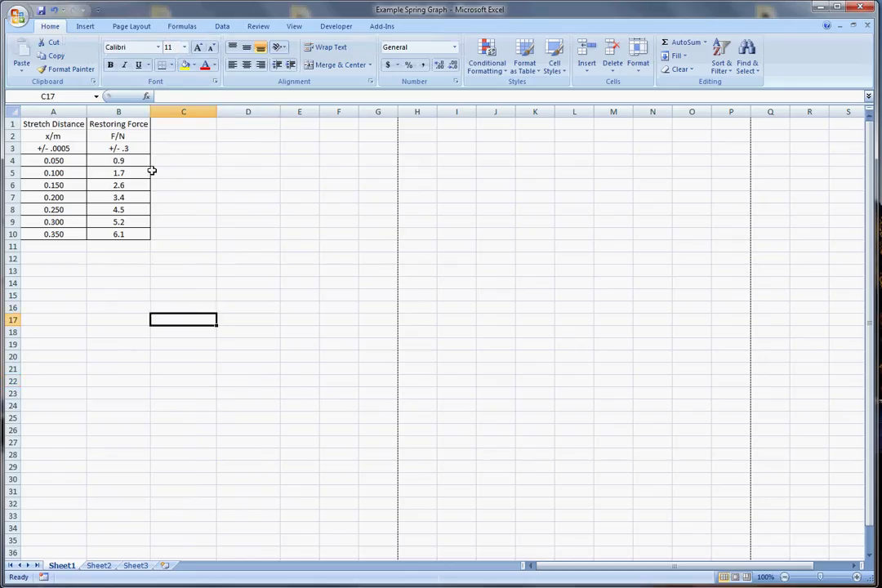
- Enter 0.6 in C4 and 6.4 in C10
click(174, 161)
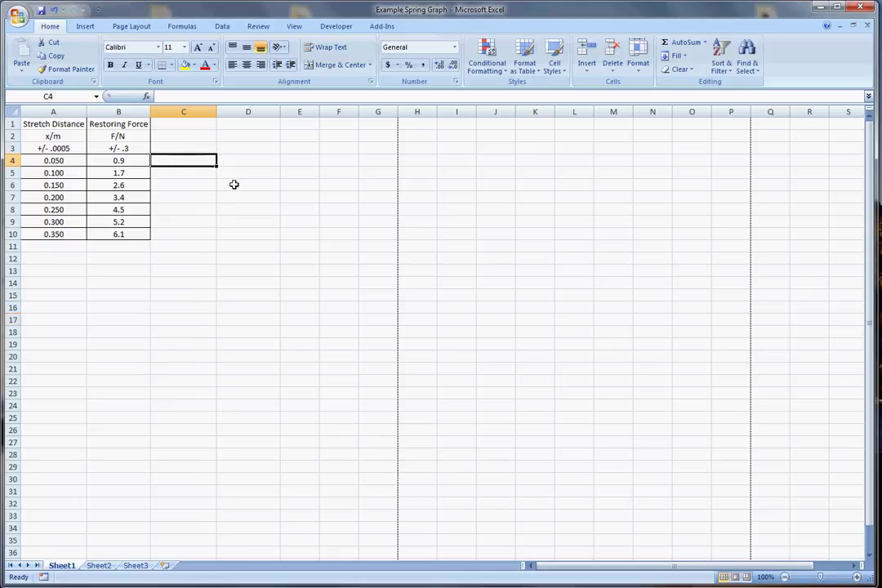
click(191, 236)
click(186, 160)
text(.6)
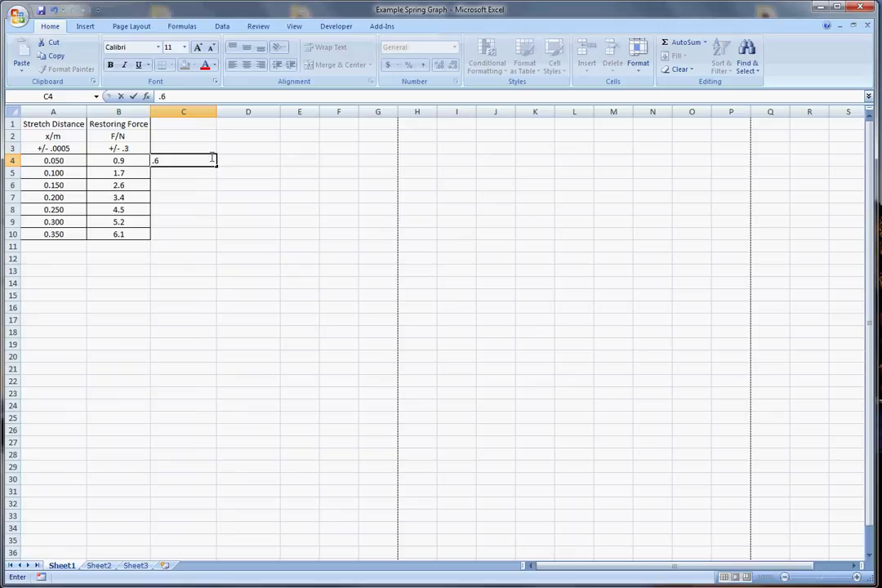
click(191, 235)
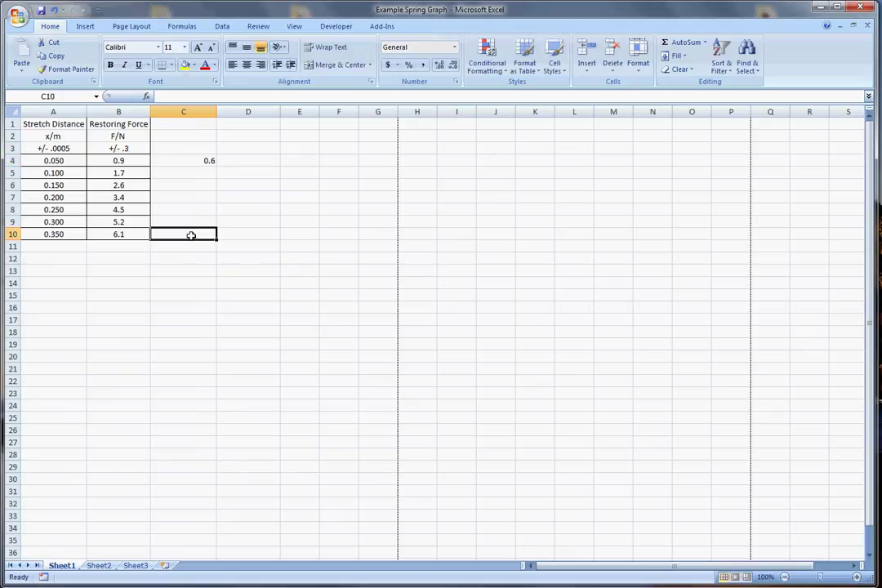
text(6.4)
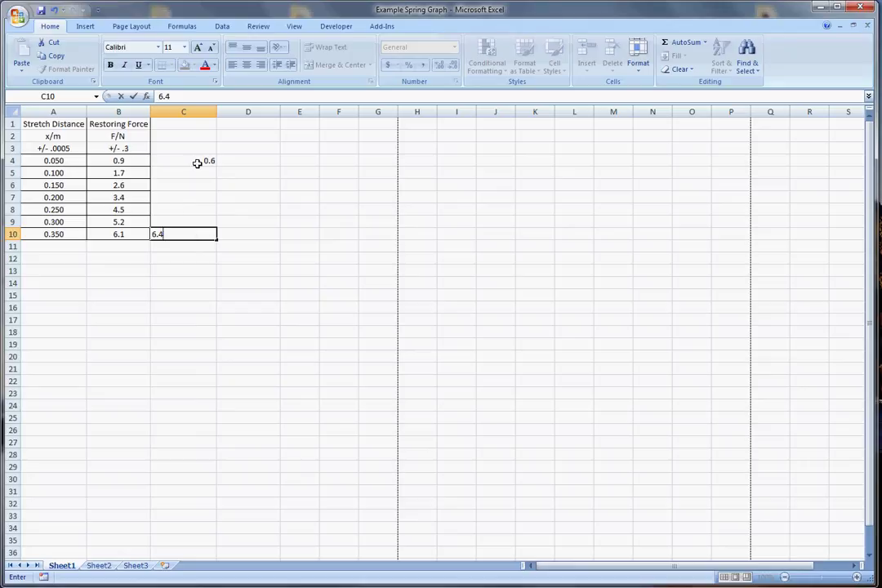
click(205, 207)
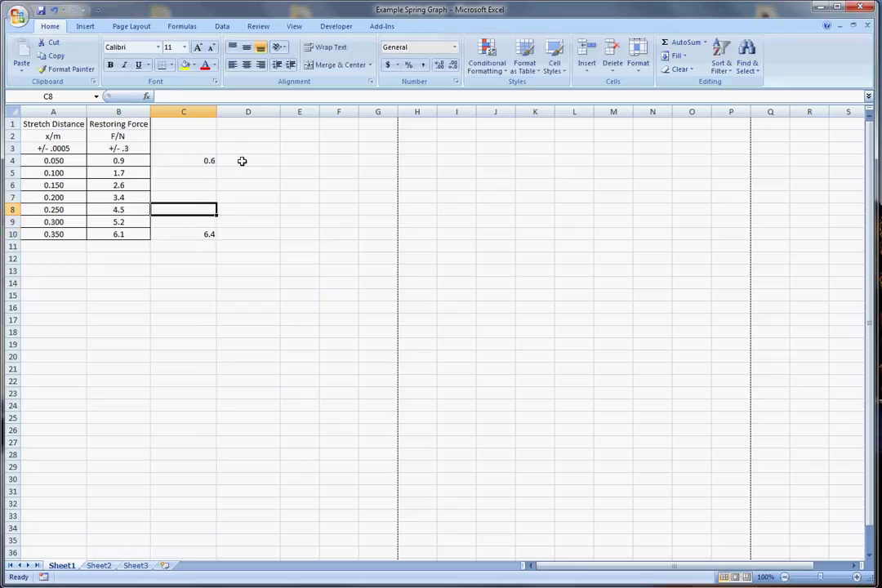
- Enter 1.2 in D4 and 5.8 in D10
click(251, 167)
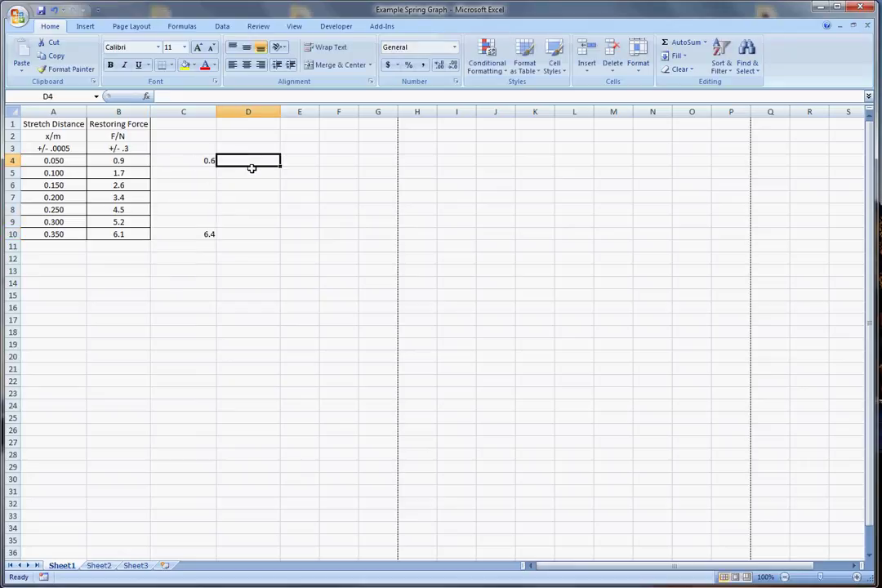
text(1.2)
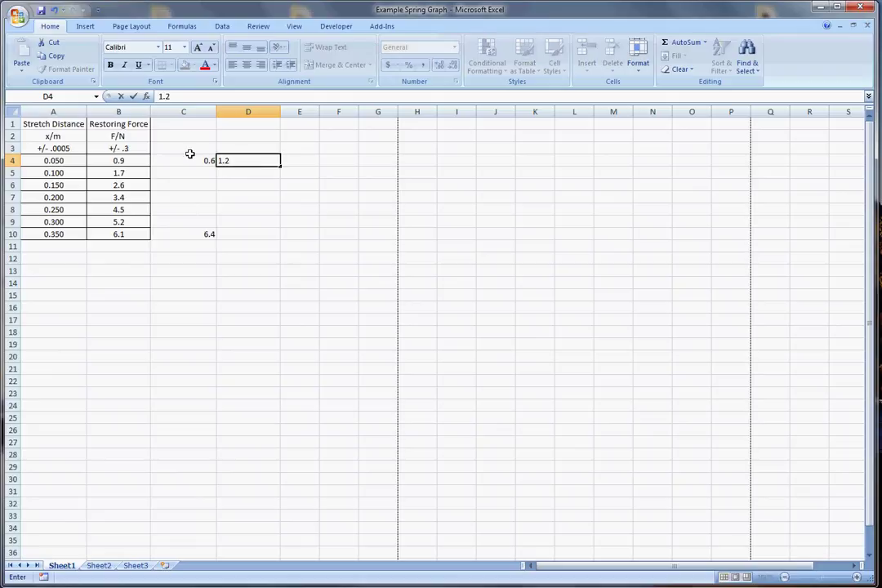
click(260, 234)
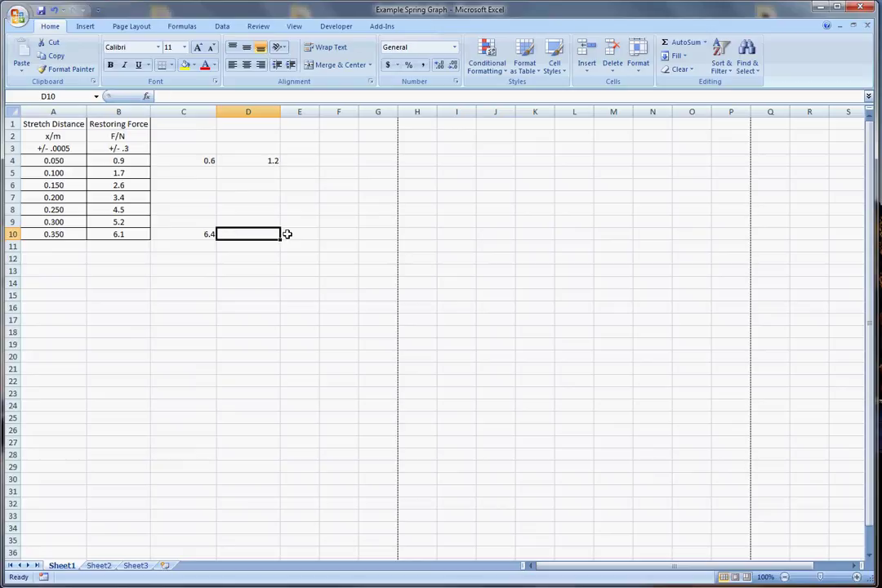
text(5.8)
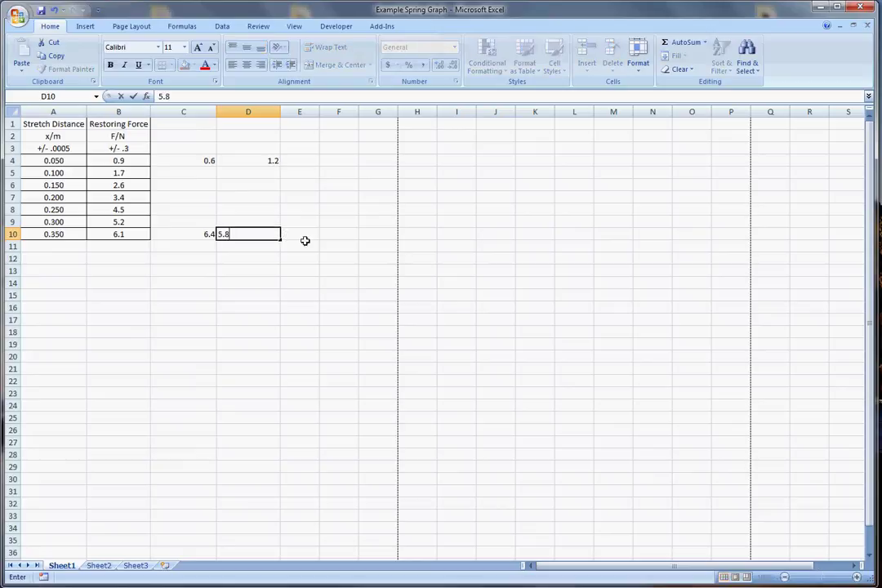
click(315, 247)
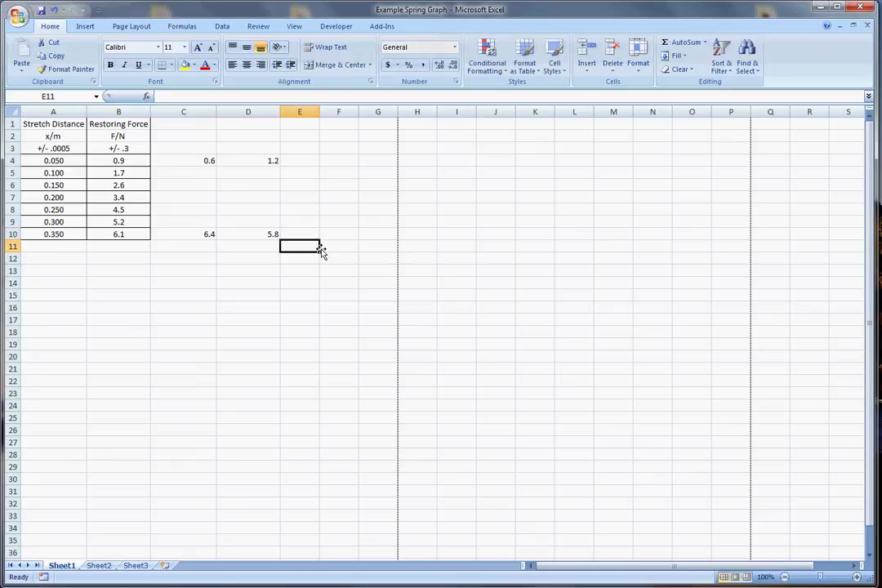
- Check the four helper values, then select A4:D10 for charting
click(207, 163)
click(209, 235)
click(280, 161)
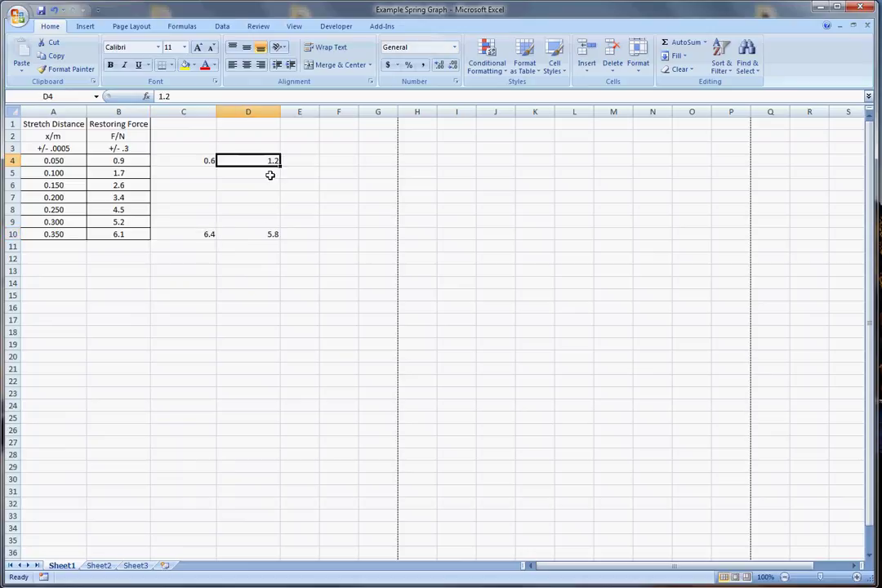
click(267, 234)
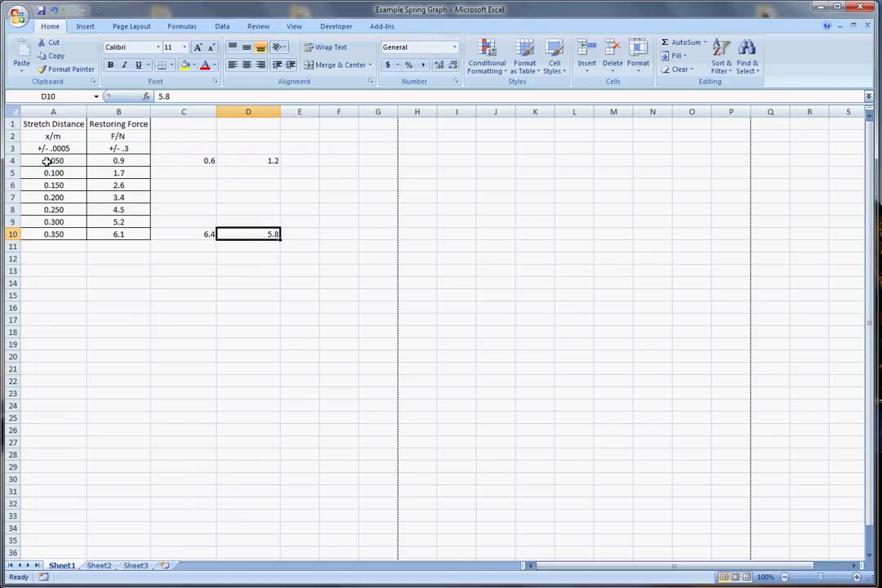
drag(48, 162, 278, 245)
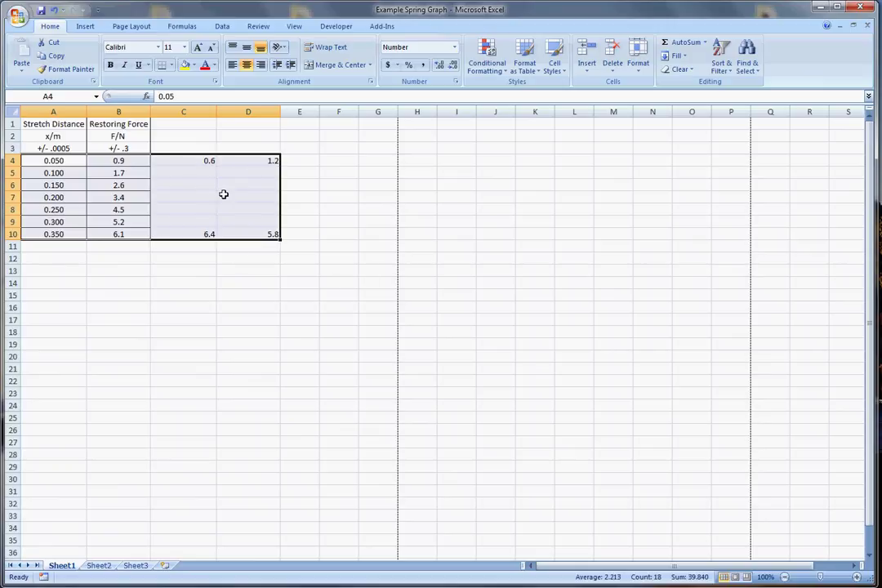
- Insert a Scatter with only Markers chart from the selected data
click(86, 26)
click(332, 52)
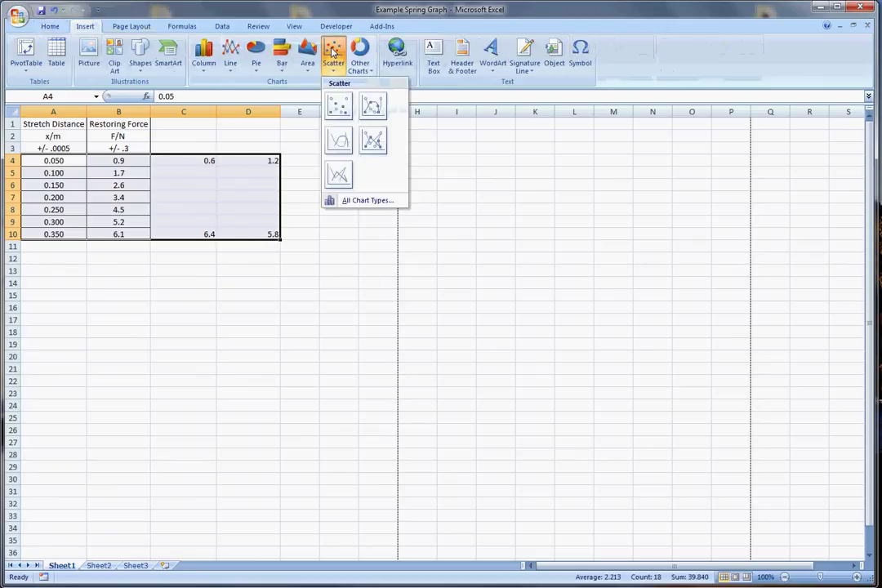
click(339, 105)
- Move the chart below the data table and enlarge it
drag(513, 305, 296, 284)
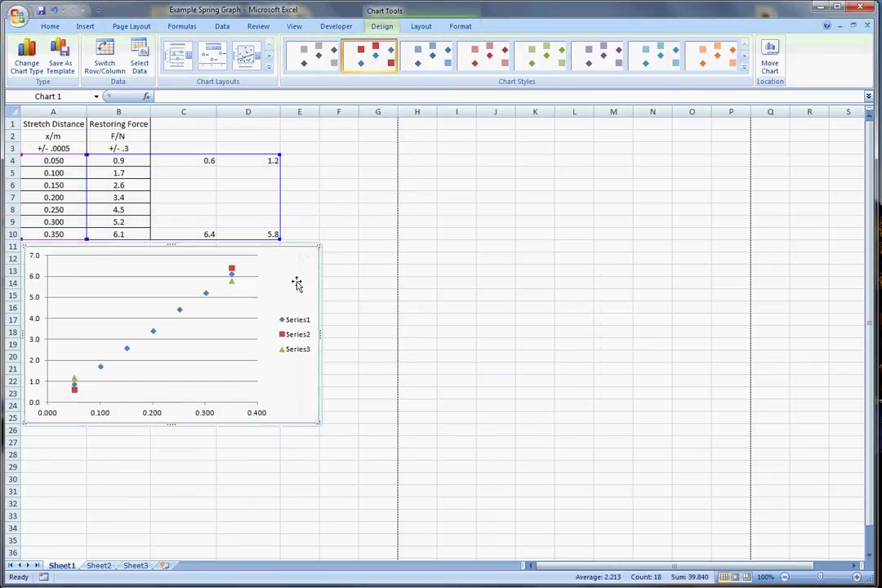
click(333, 390)
click(318, 426)
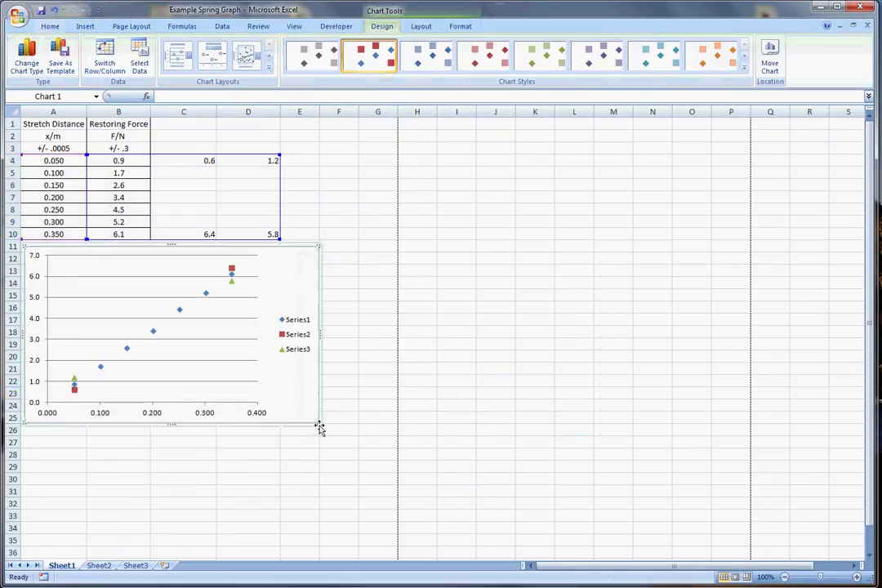
drag(318, 423, 385, 403)
scroll(427, 303, up, 5)
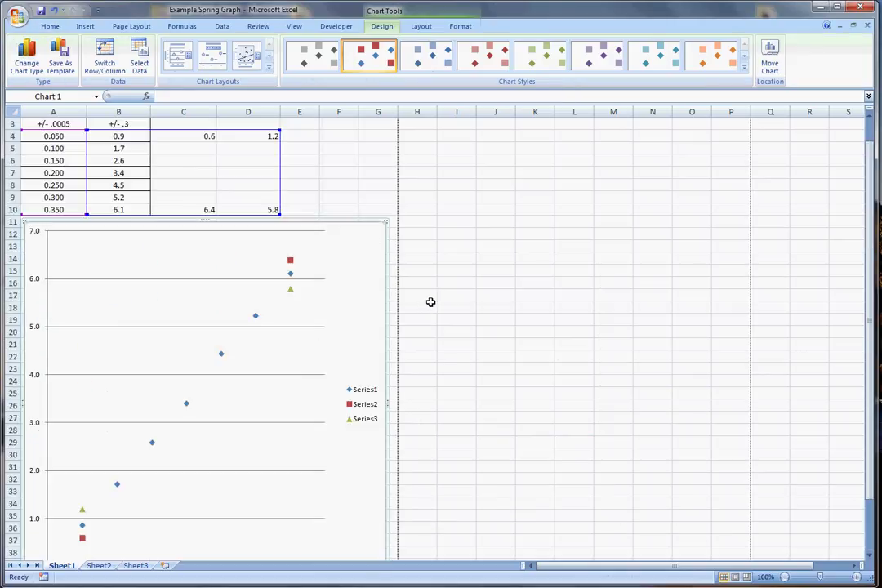
scroll(408, 352, down, 3)
drag(384, 478, 383, 403)
scroll(388, 393, up, 4)
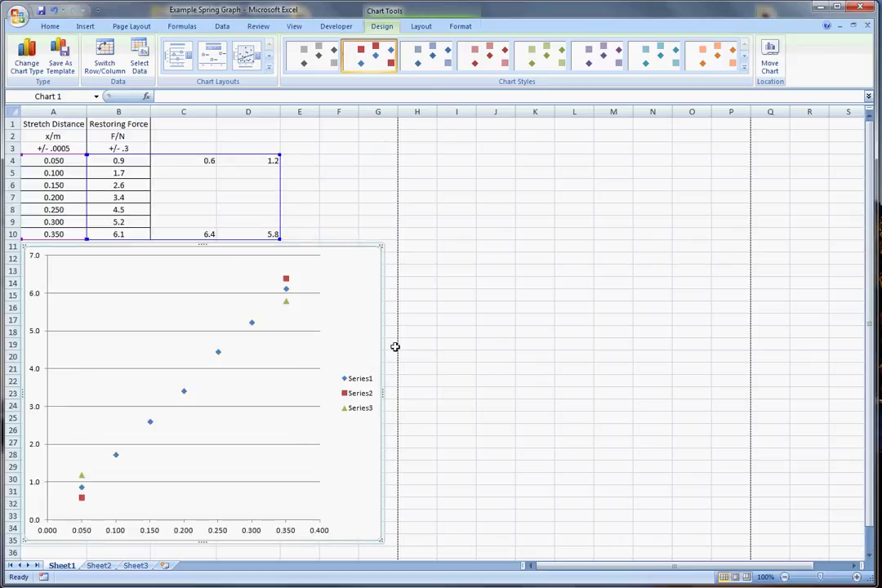
- Delete the legend and add the title 'Restoring Force vs. Stretch Distance' above the chart
click(356, 387)
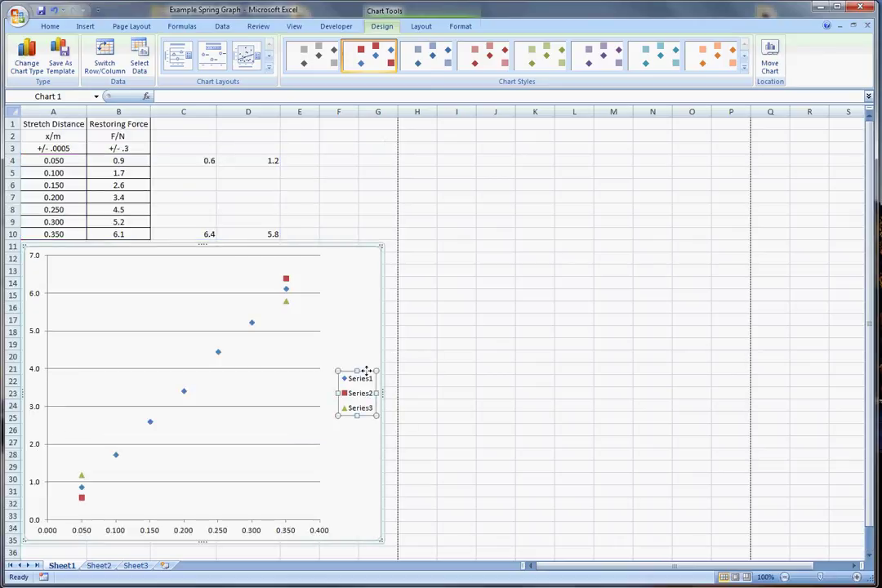
key(Delete)
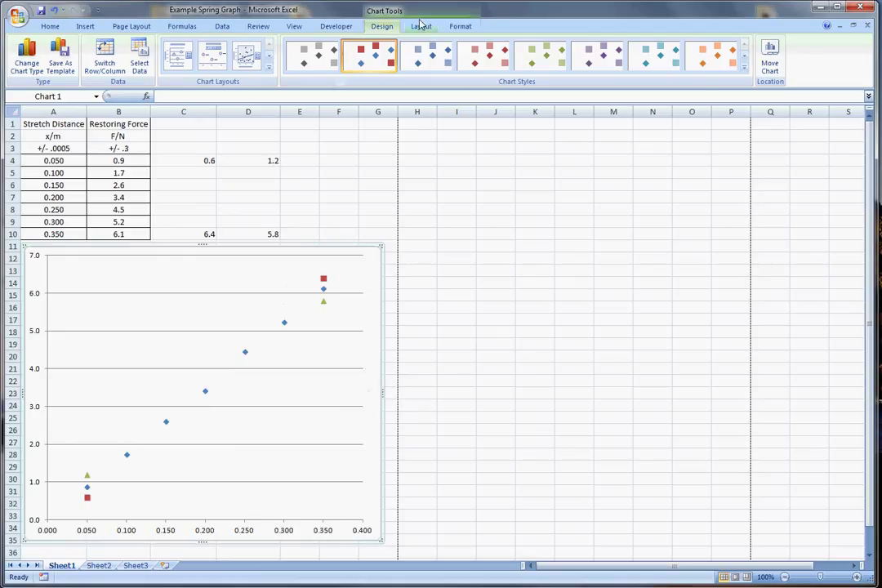
scroll(359, 26, down, 1)
click(204, 65)
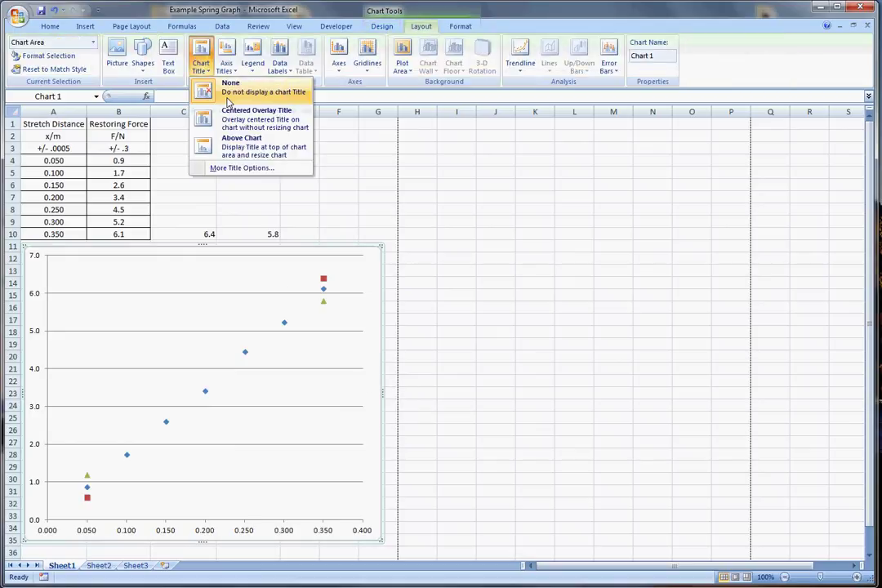
click(256, 148)
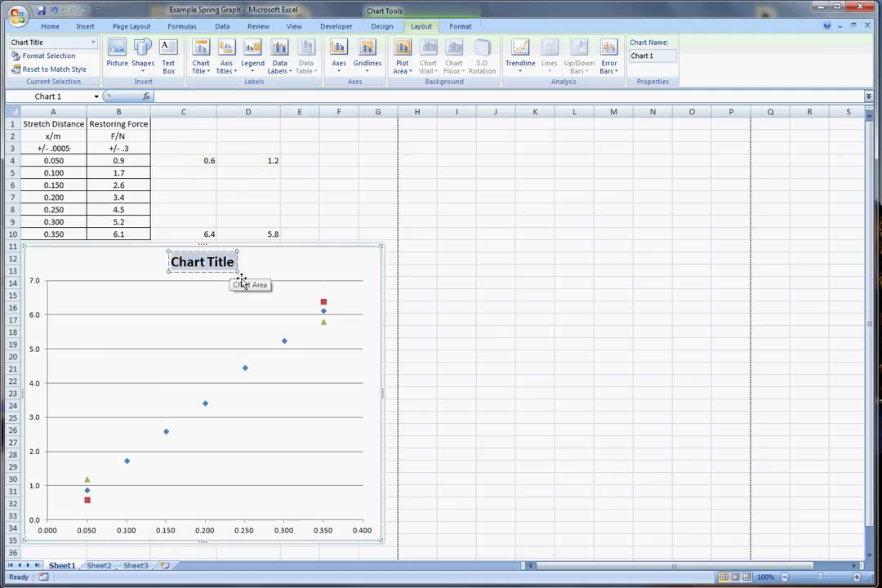
text(Restoring)
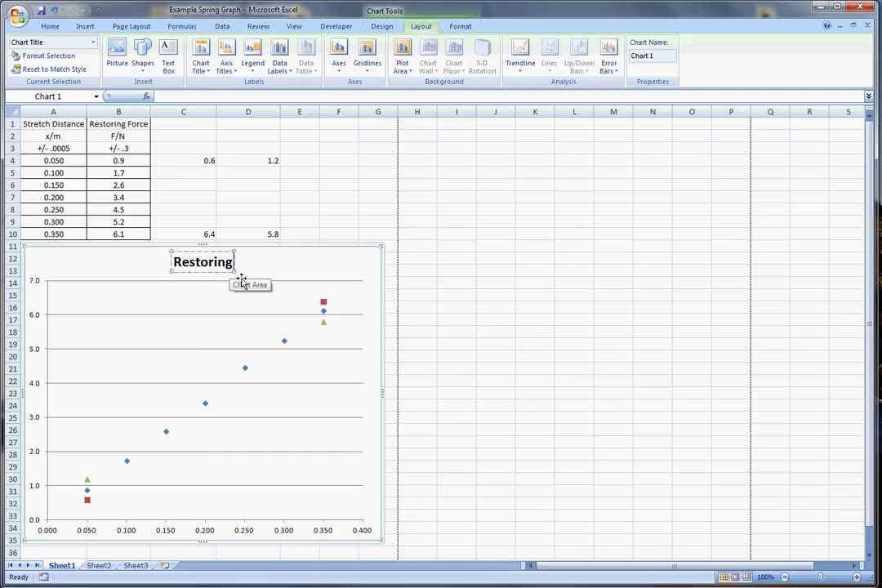
text( Force vs. Stretch Distance)
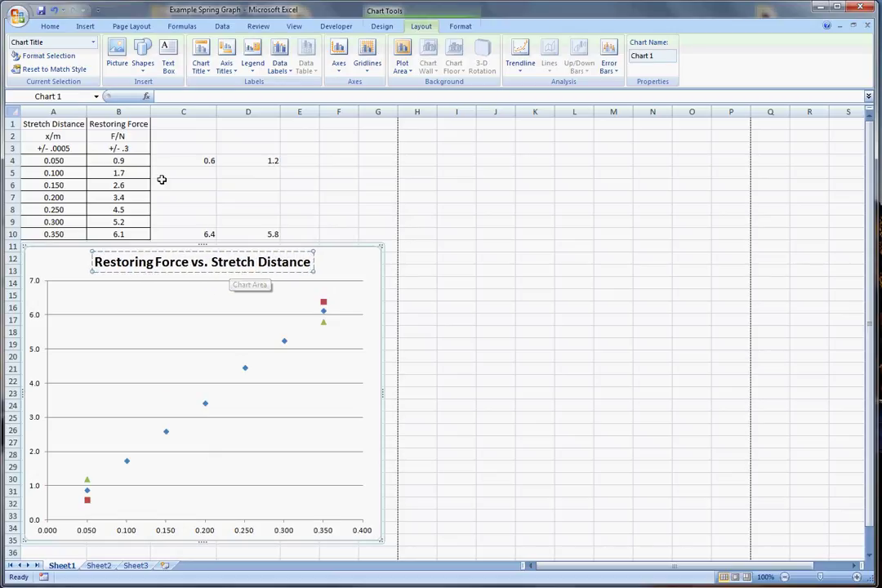
click(340, 289)
click(235, 49)
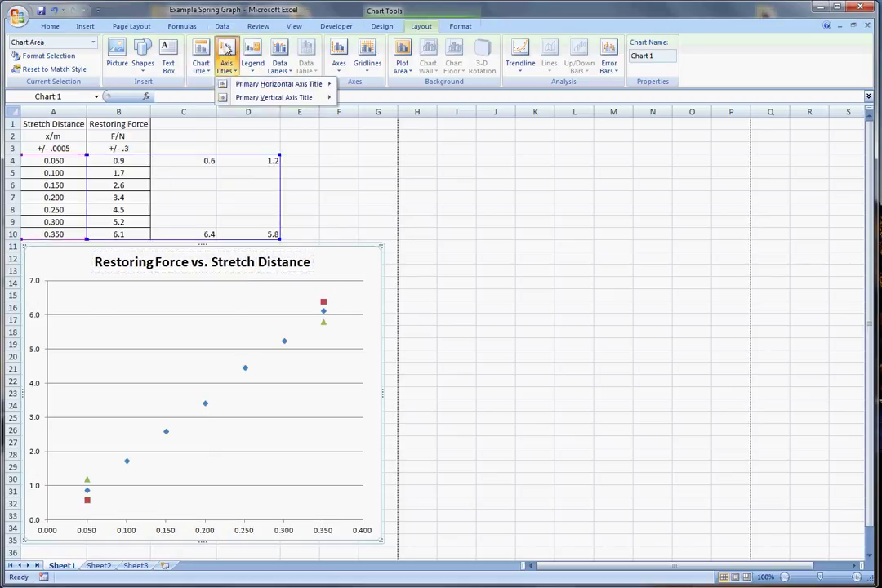
- Add a rotated vertical axis title and a horizontal axis title below the axis
mouse_move(282, 97)
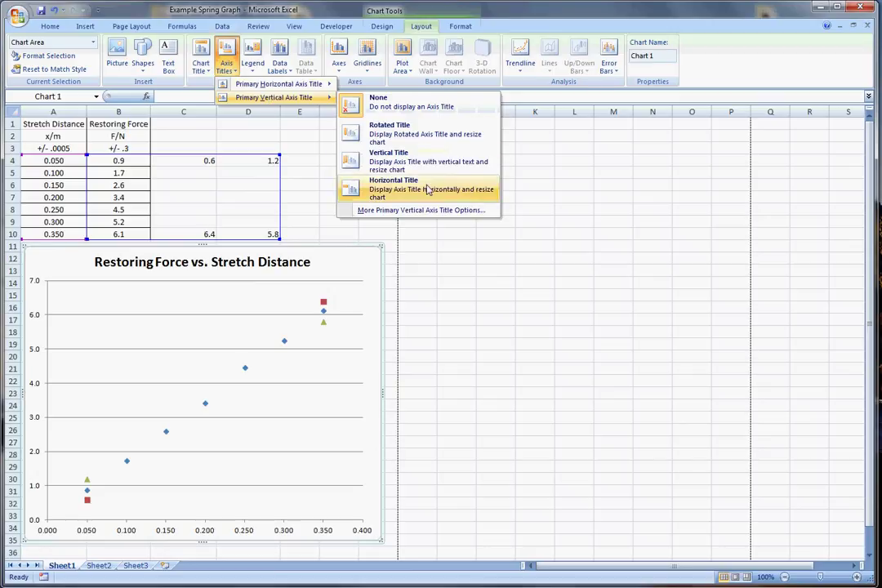
click(428, 135)
click(228, 45)
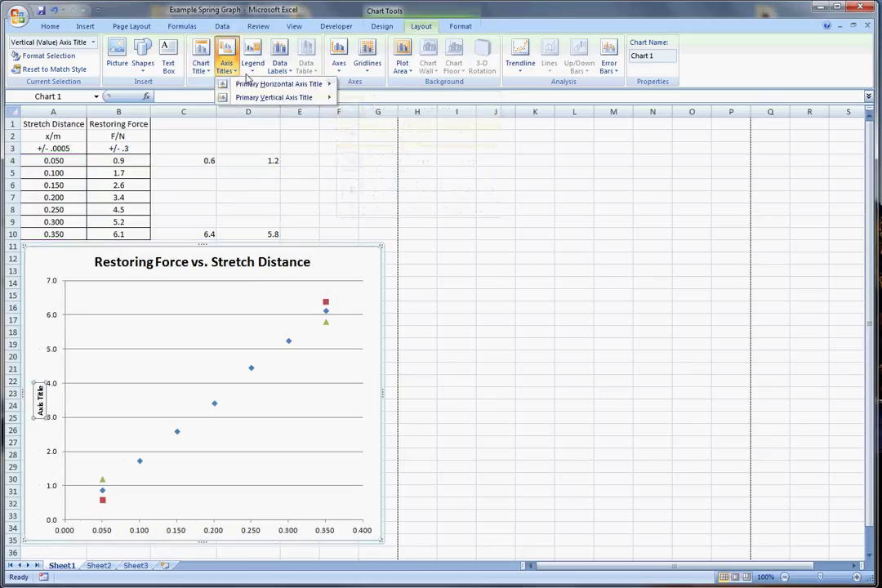
mouse_move(223, 86)
click(371, 127)
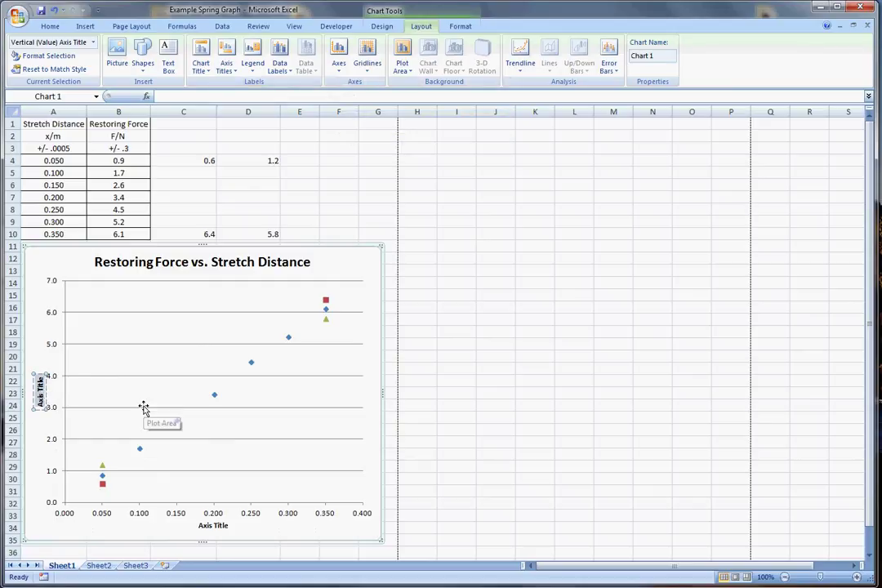
- Label the axes 'Restoring Force in N' and 'Stretch Distance in M'
key(Delete)
text(Restoring)
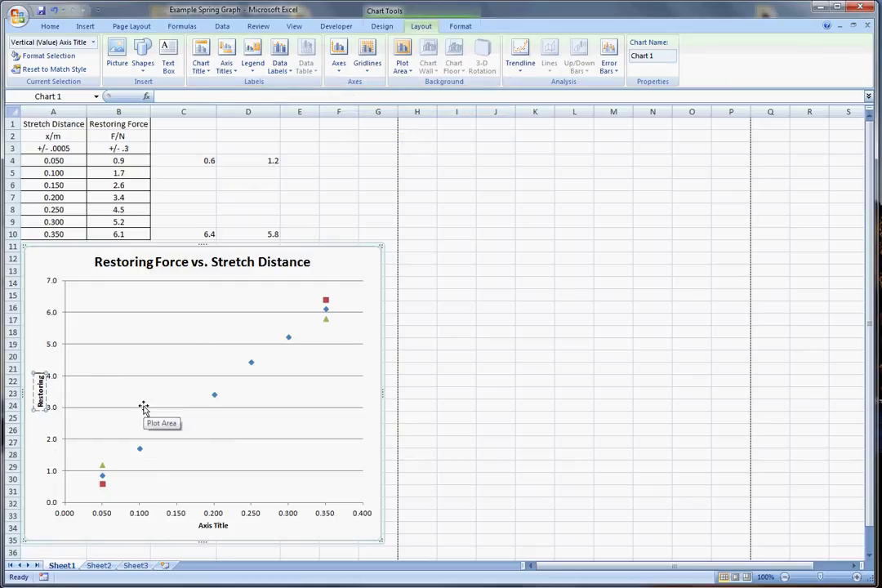
text( Force in N)
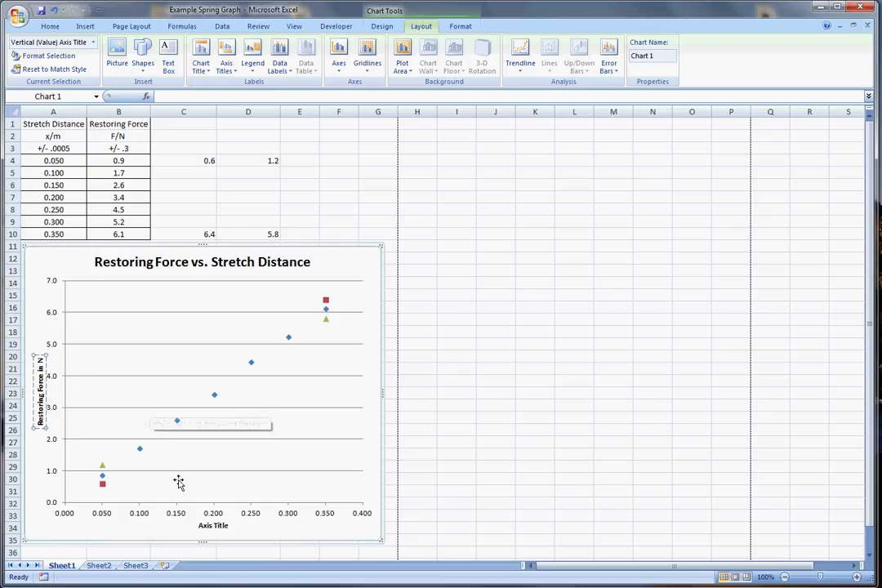
click(214, 525)
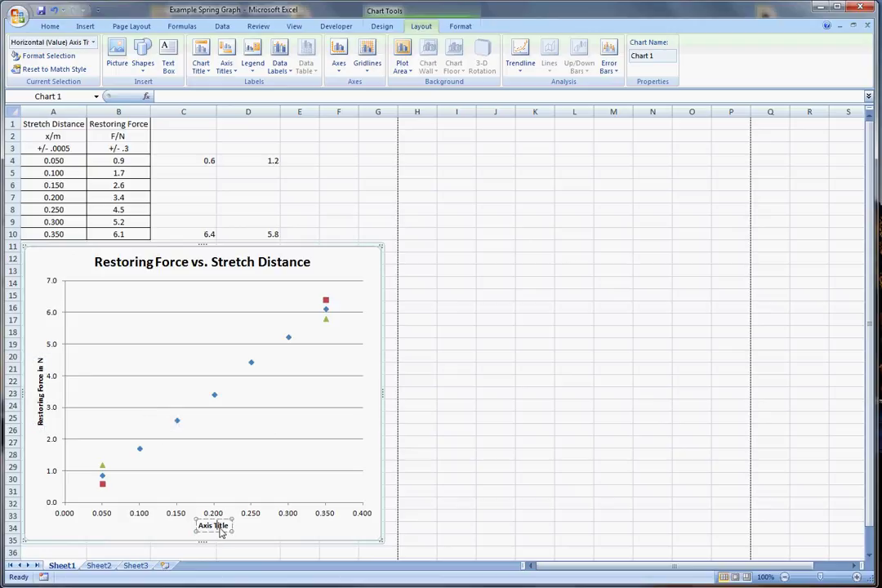
triple_click(224, 526)
text(Stretch Distance in)
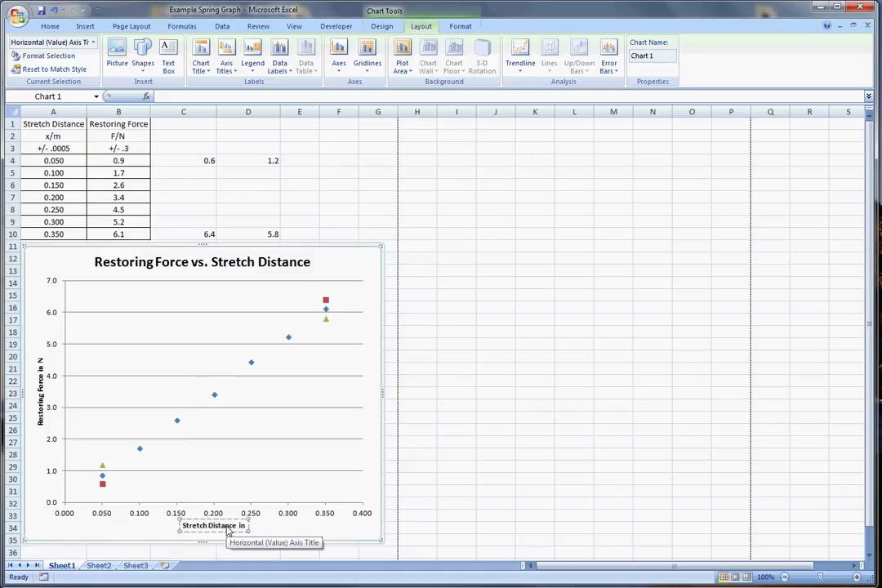
text(M)
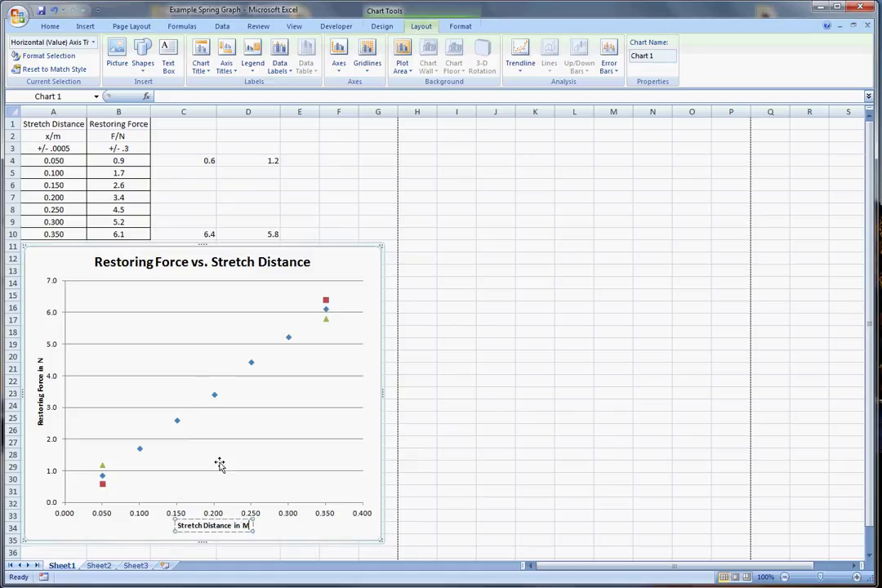
click(257, 469)
- Set Series 3's marker type to None
click(268, 449)
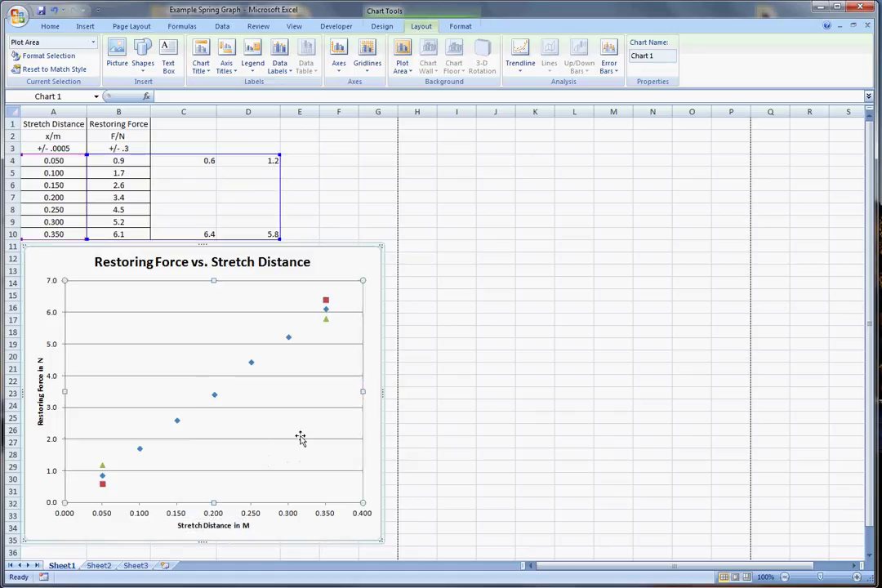
right_click(325, 321)
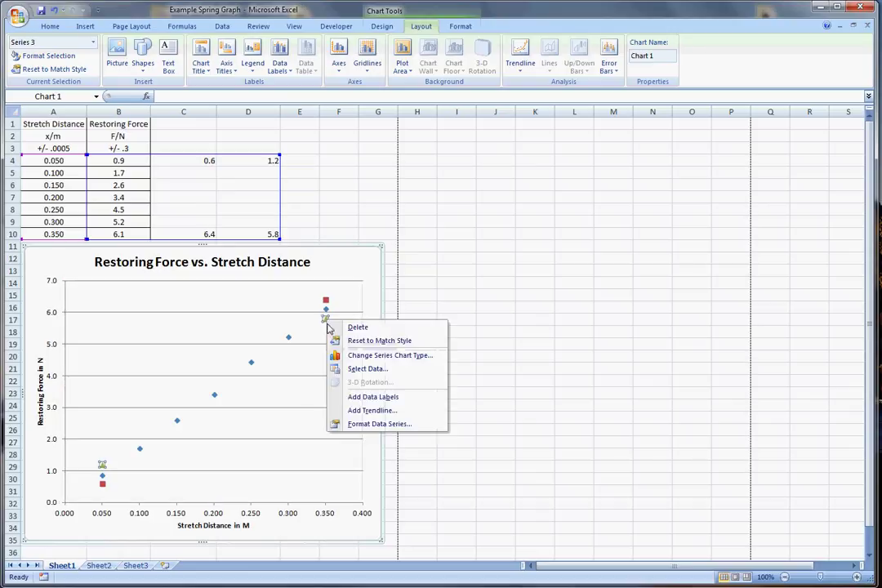
click(378, 423)
click(365, 173)
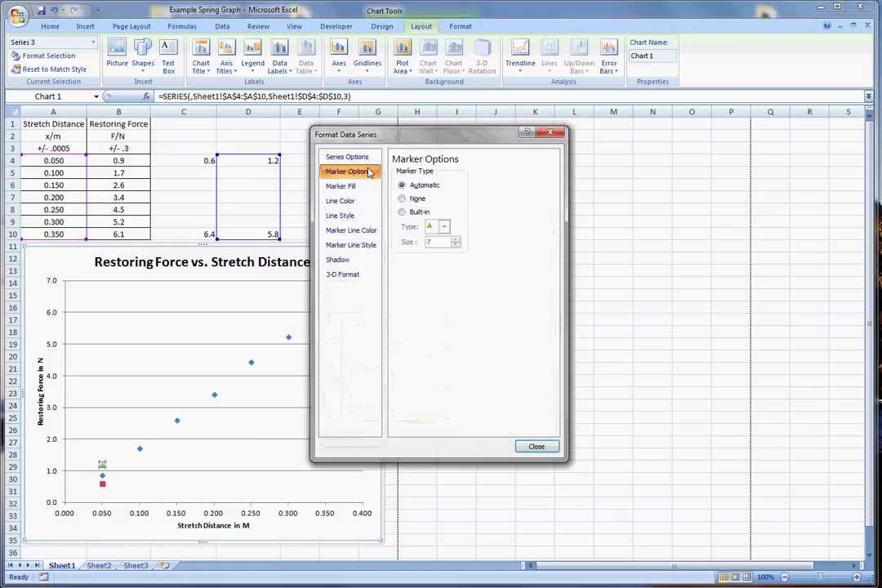
click(406, 199)
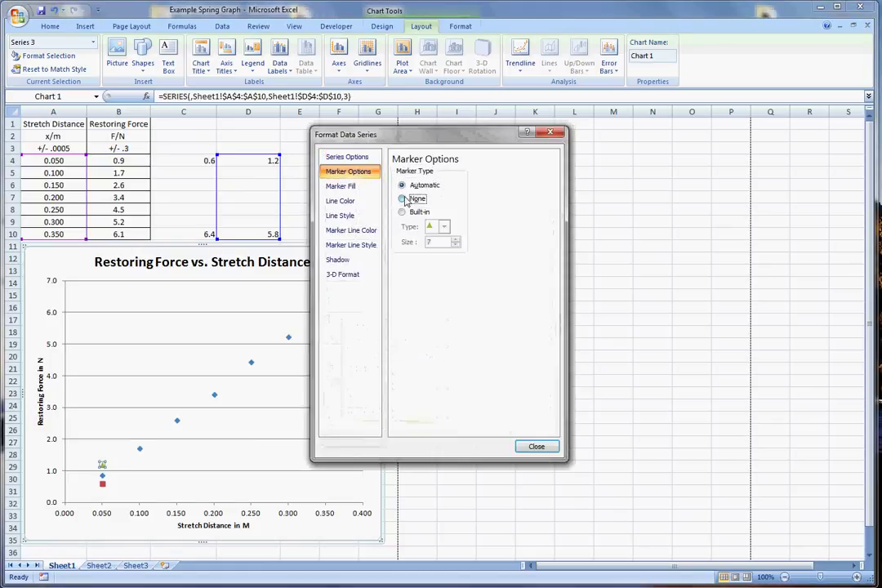
click(533, 447)
click(341, 396)
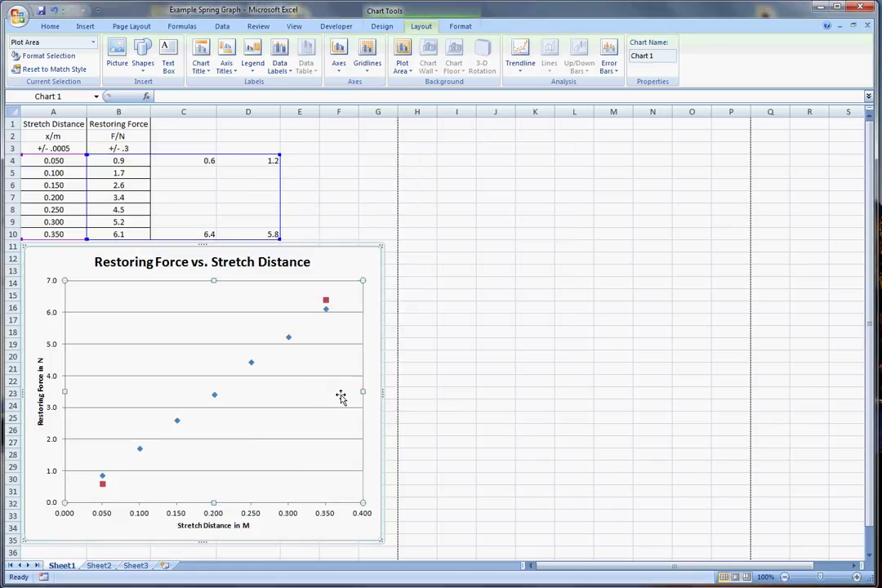
click(326, 319)
click(338, 338)
- Set Series 2's marker type to None and check both helper series
right_click(326, 303)
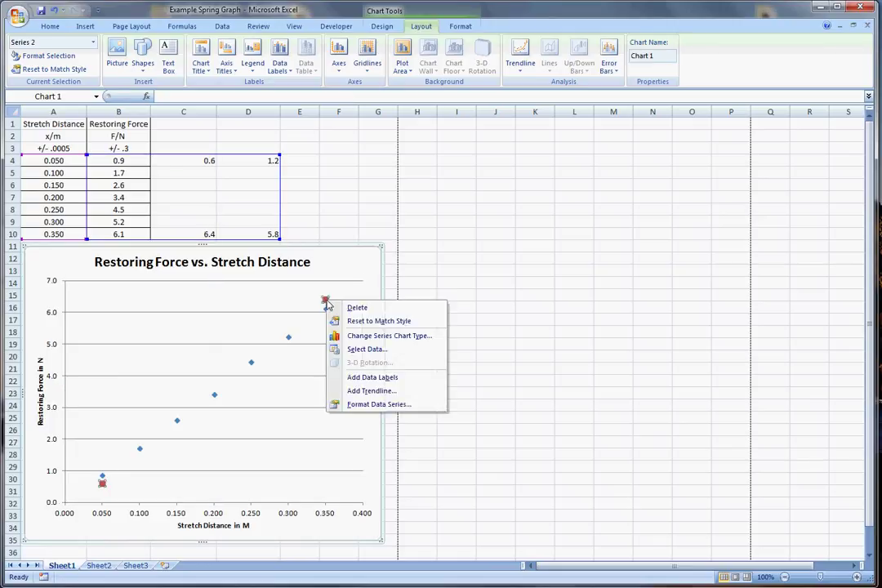
click(386, 410)
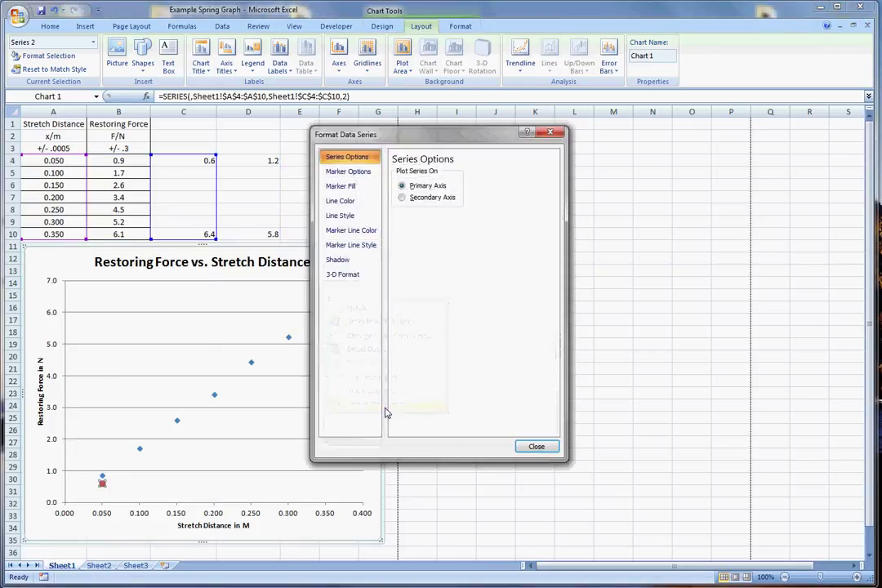
click(354, 175)
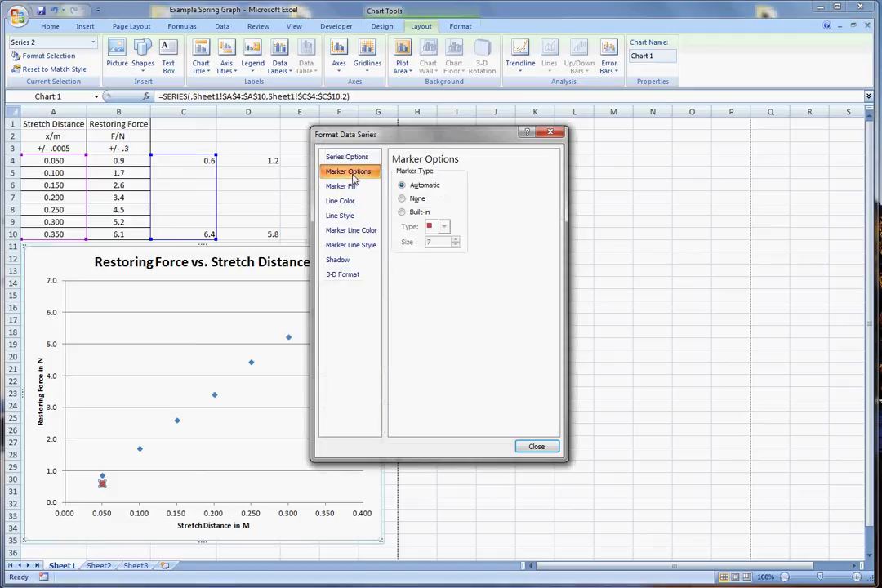
click(402, 199)
click(536, 446)
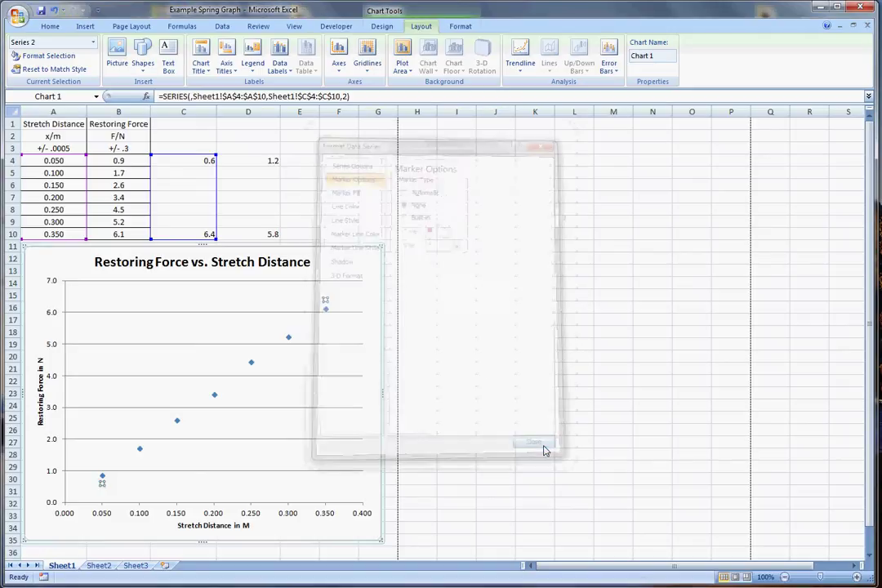
click(335, 416)
click(327, 303)
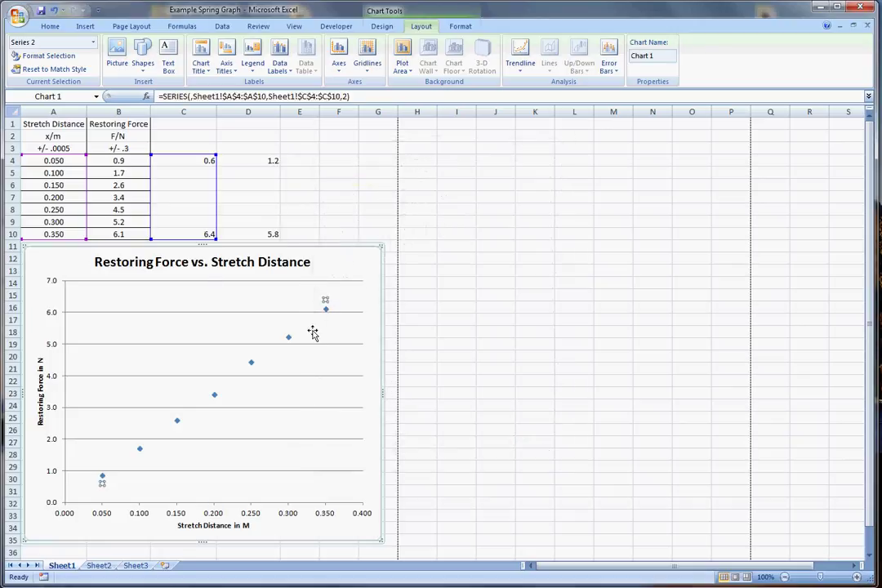
click(326, 321)
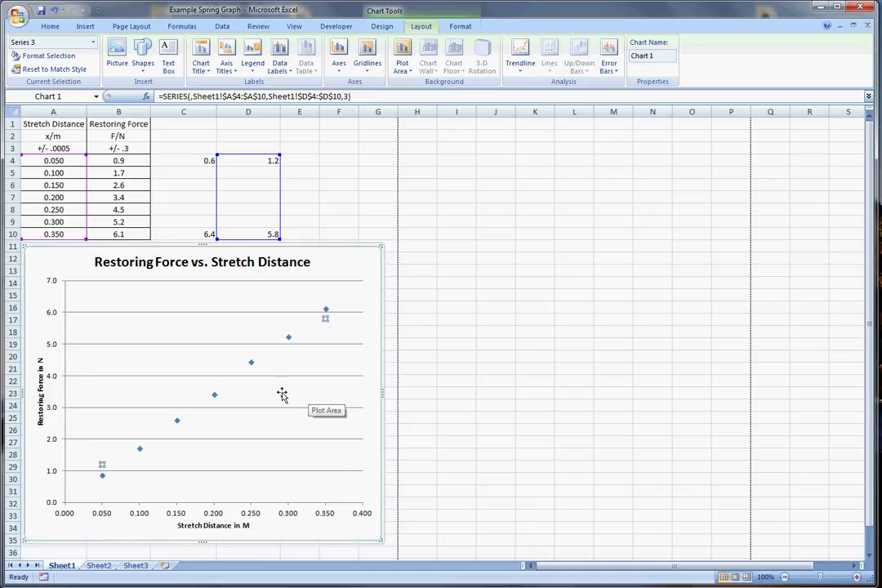
- Add fixed-value 0.3 error bars to the measured force series and delete the horizontal ones
mouse_move(252, 367)
click(288, 339)
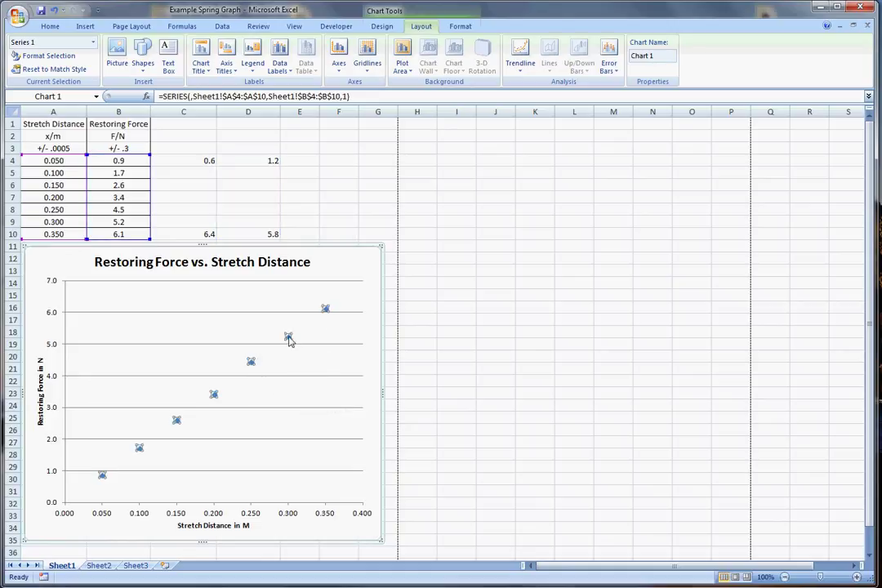
click(85, 26)
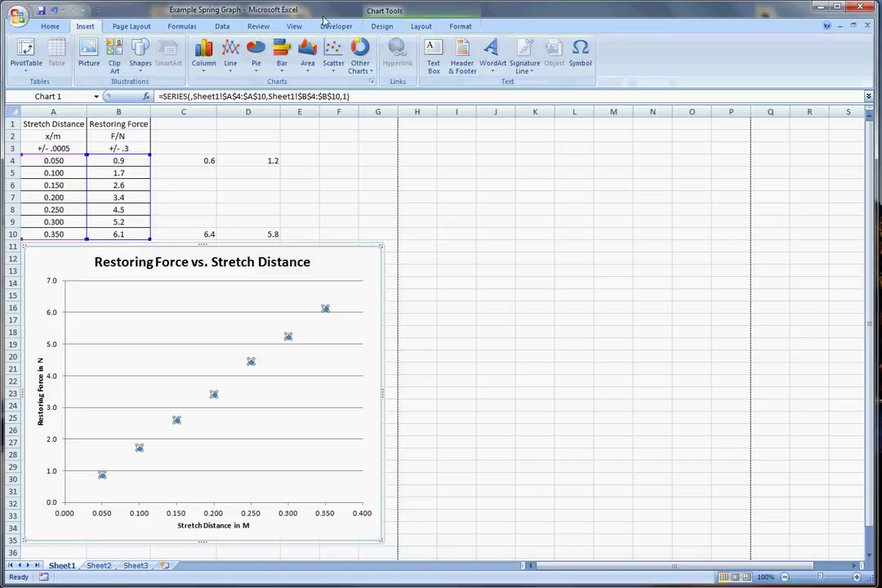
click(421, 26)
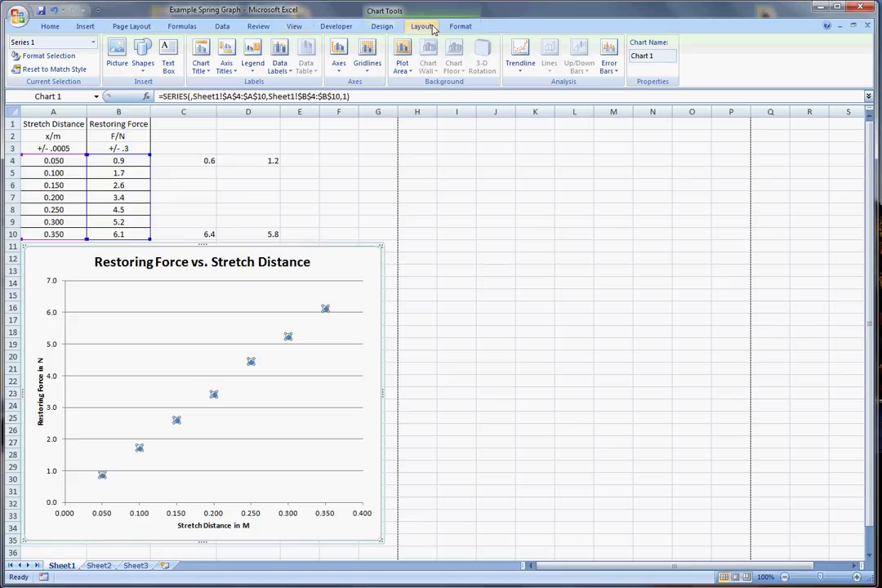
click(610, 54)
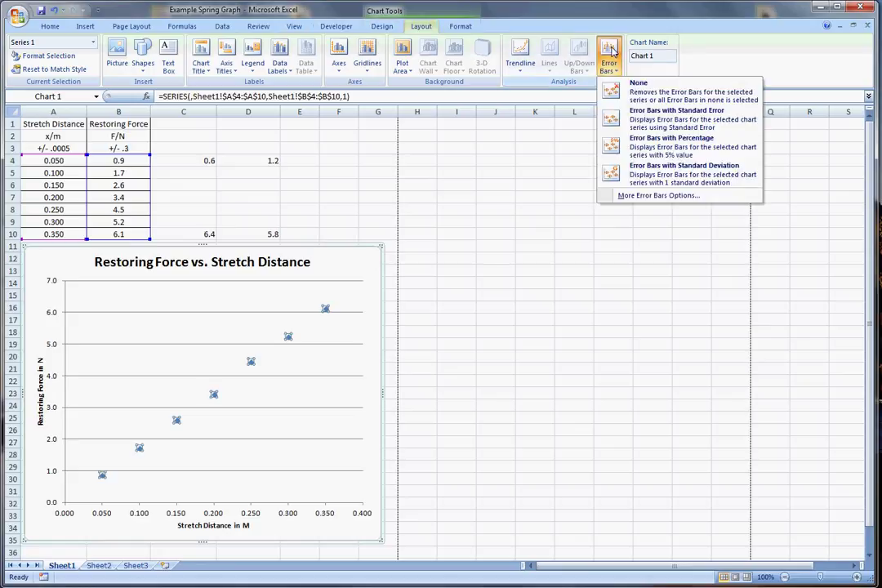
click(649, 196)
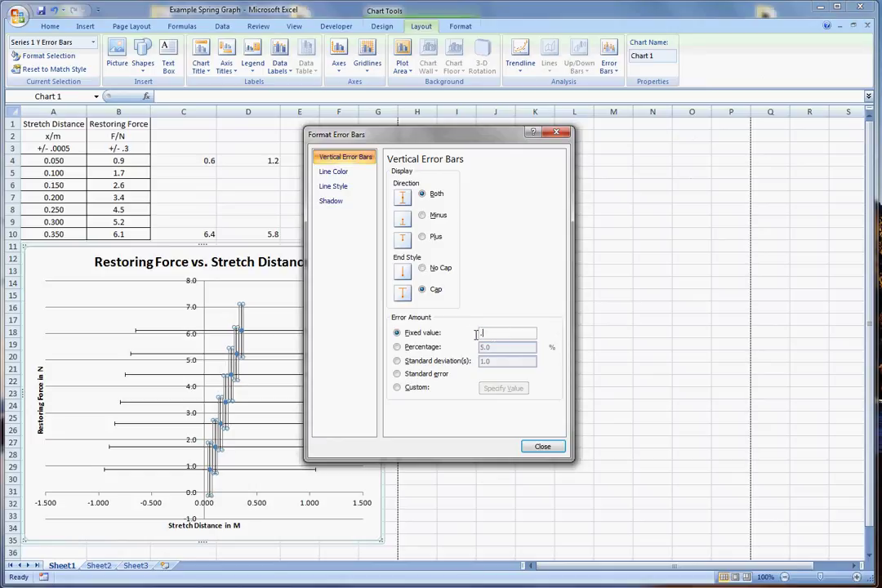
click(540, 447)
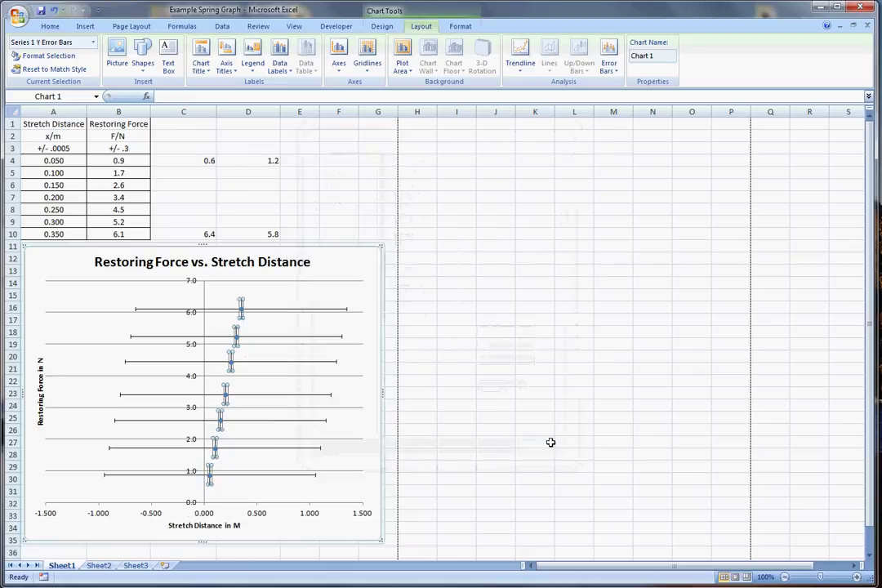
click(331, 399)
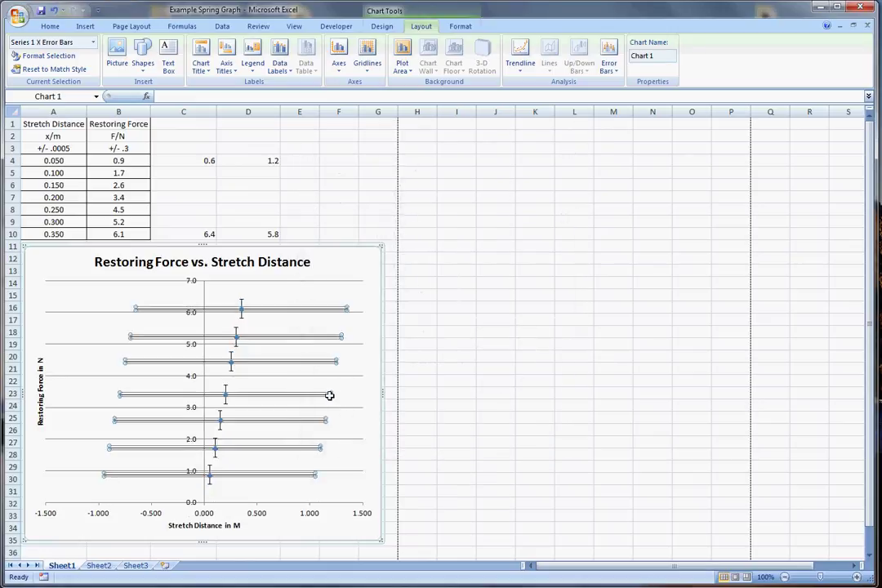
key(Delete)
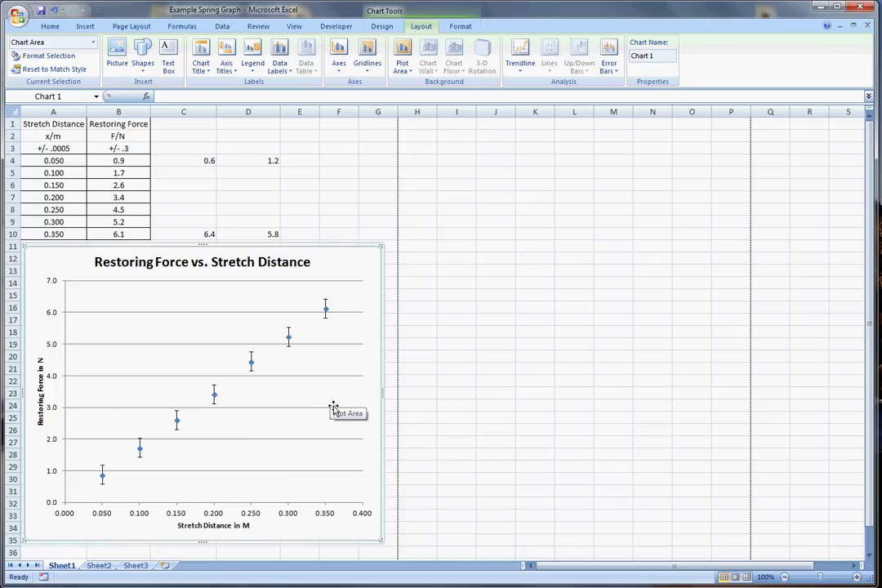
- Add a linear trendline with equation y = 17.563x - 0.0213 to the measured data, moved left
right_click(251, 365)
click(273, 453)
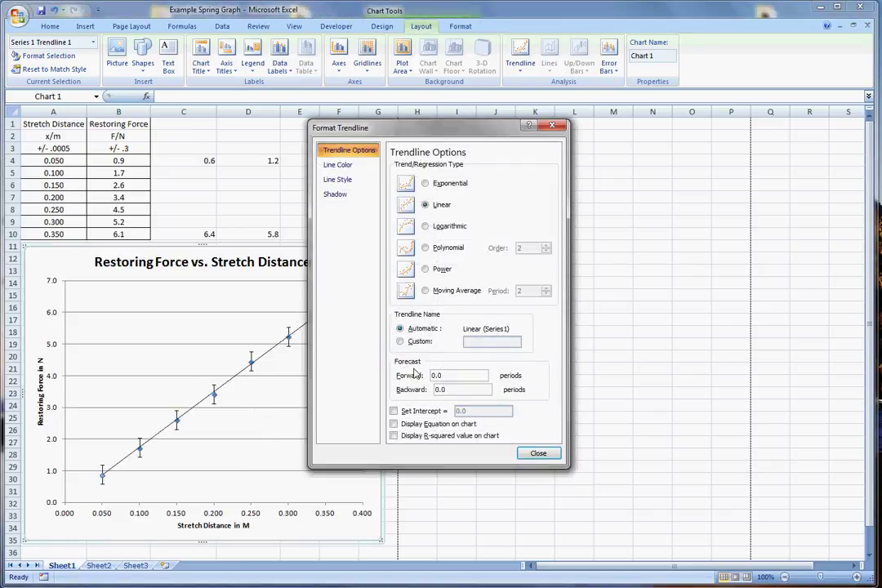
click(394, 425)
click(538, 453)
click(291, 305)
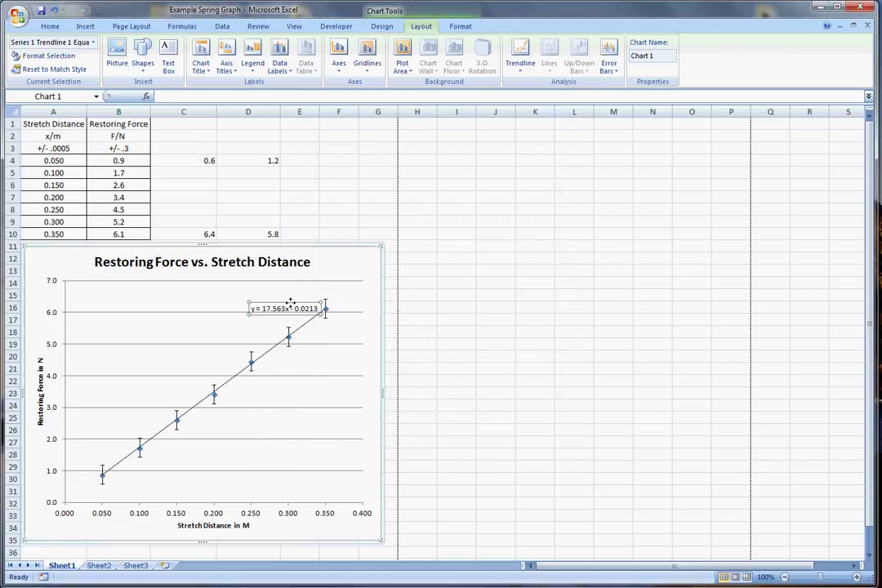
drag(290, 304, 160, 357)
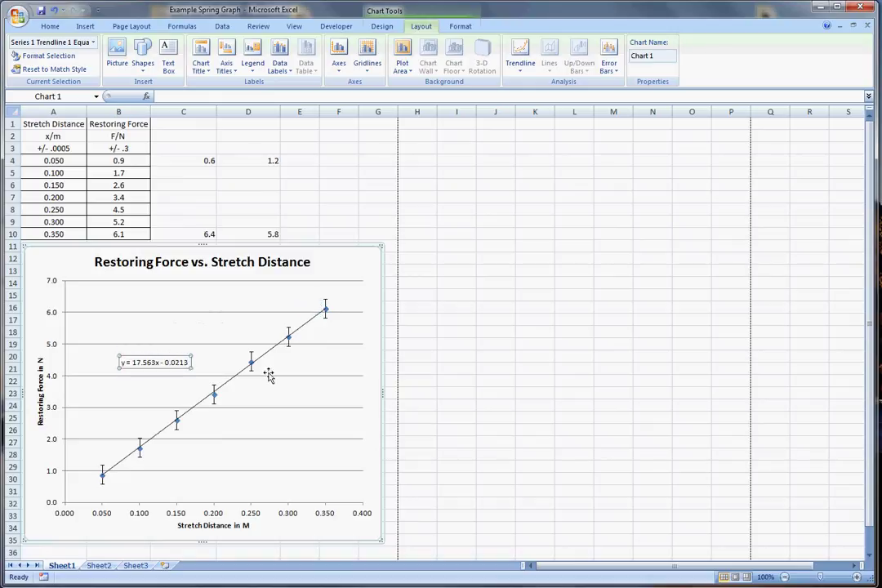
- Add the steepest-line trendline with equation y = 19.333x - 0.3667, placed above the first
click(326, 305)
right_click(326, 304)
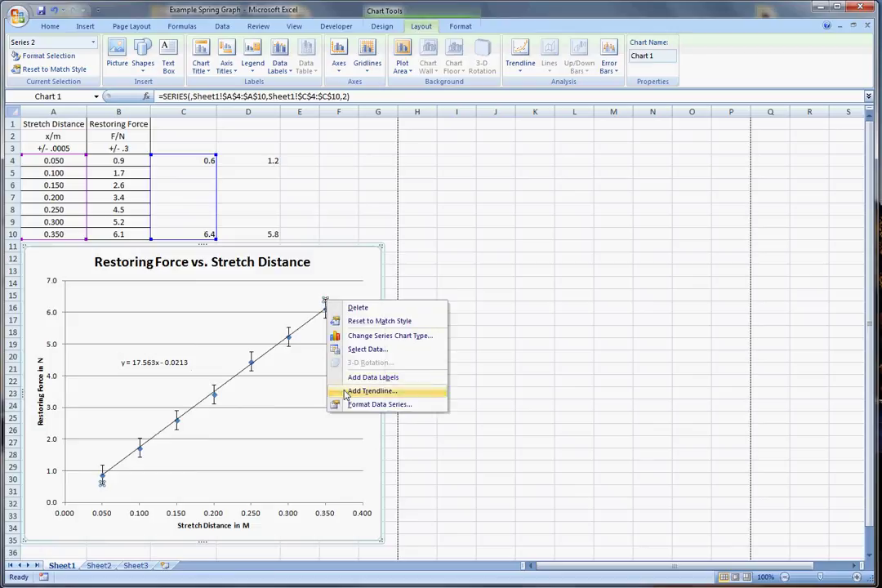
click(372, 390)
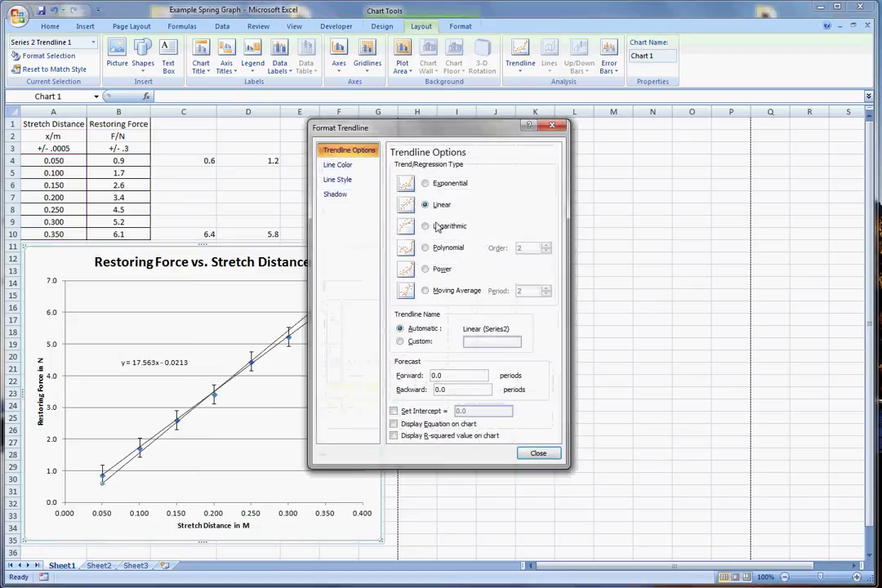
click(413, 425)
click(541, 453)
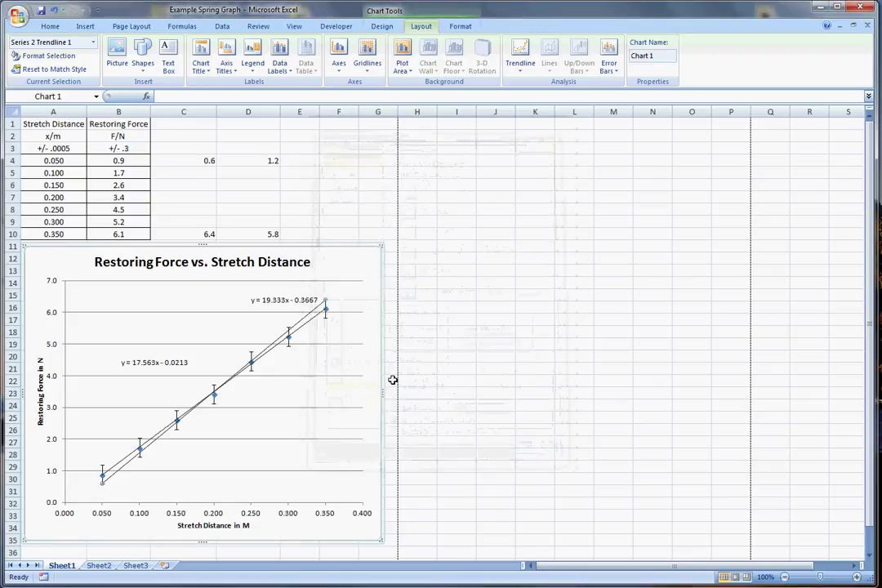
click(292, 300)
drag(292, 293, 164, 329)
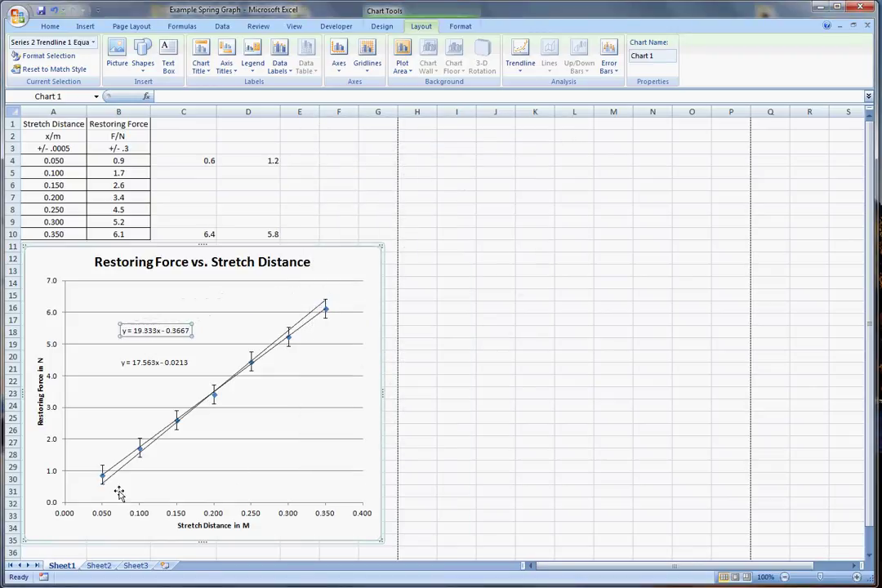
- Add the least-steep trendline with equation y = 15.333x + 0.4333, placed below the others
mouse_move(105, 472)
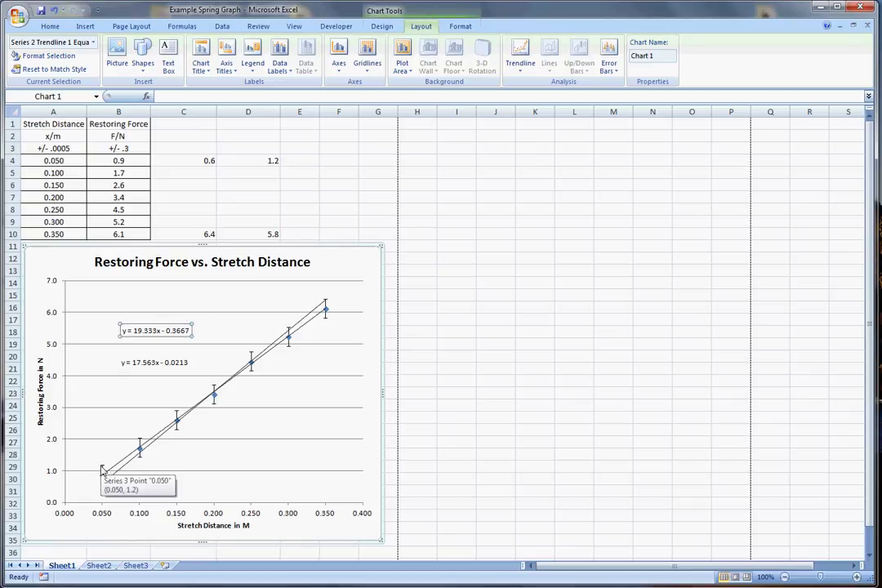
right_click(103, 466)
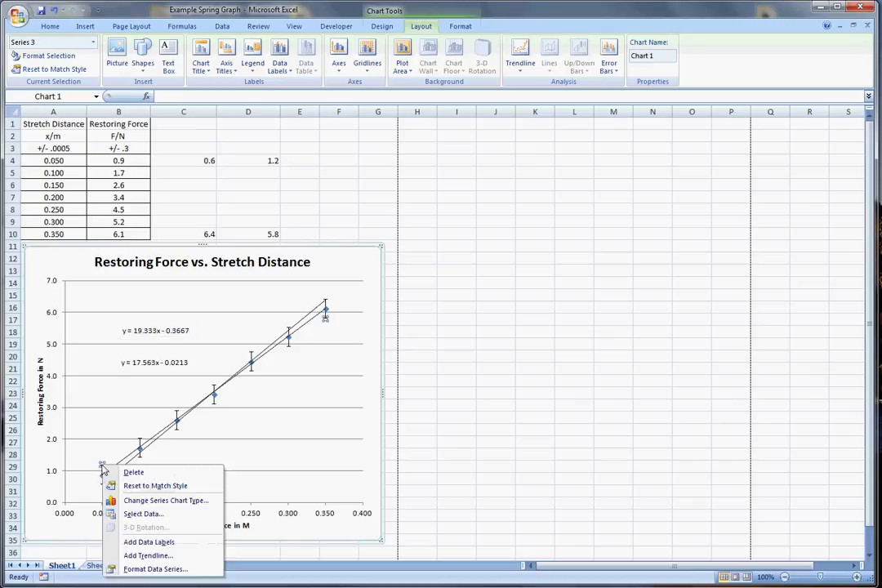
click(140, 557)
click(394, 424)
click(536, 453)
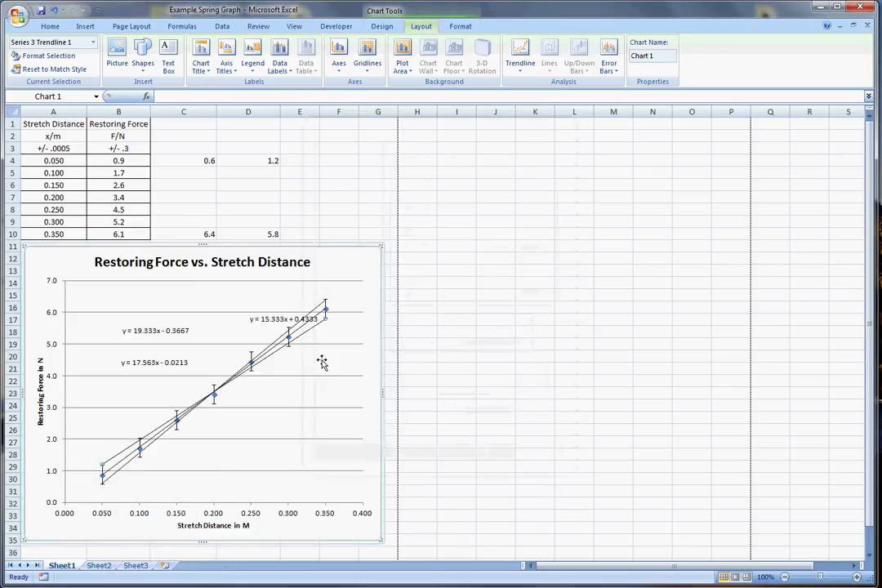
click(291, 317)
drag(290, 312, 149, 391)
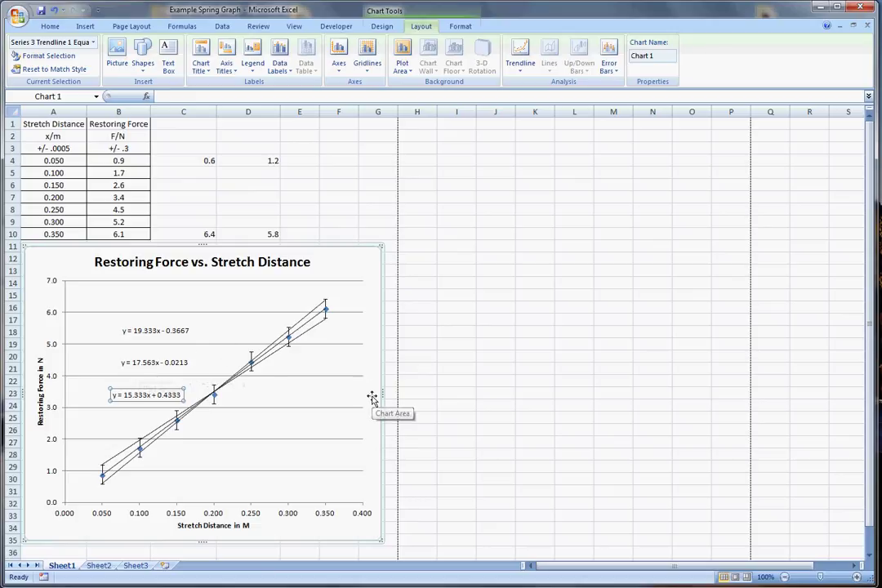
- Set the font colour of C4:D10 to white so the helper values disappear
drag(189, 160, 256, 233)
right_click(256, 216)
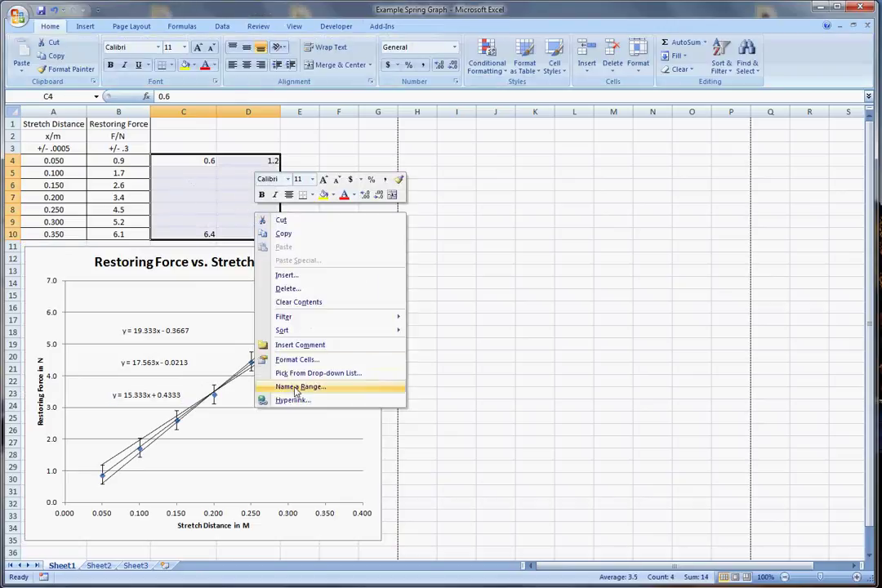
click(309, 360)
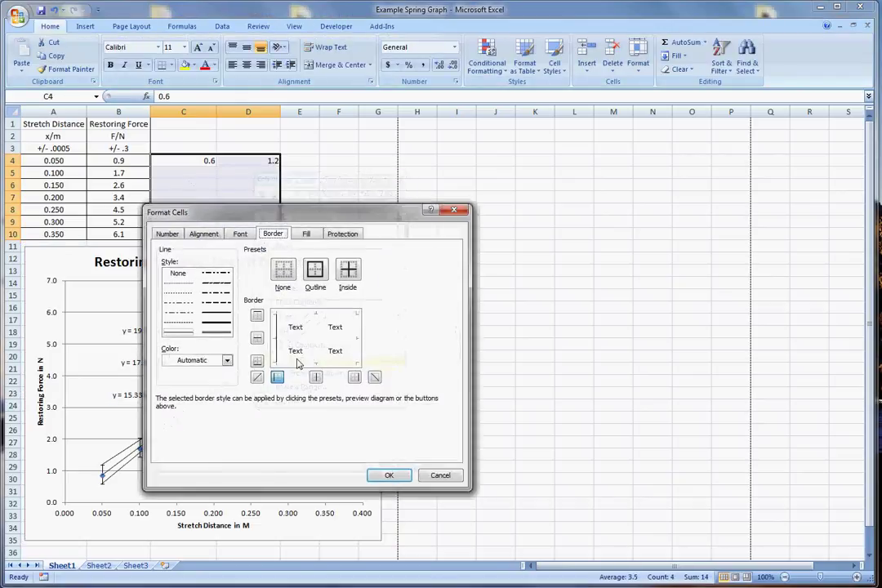
click(241, 235)
click(385, 338)
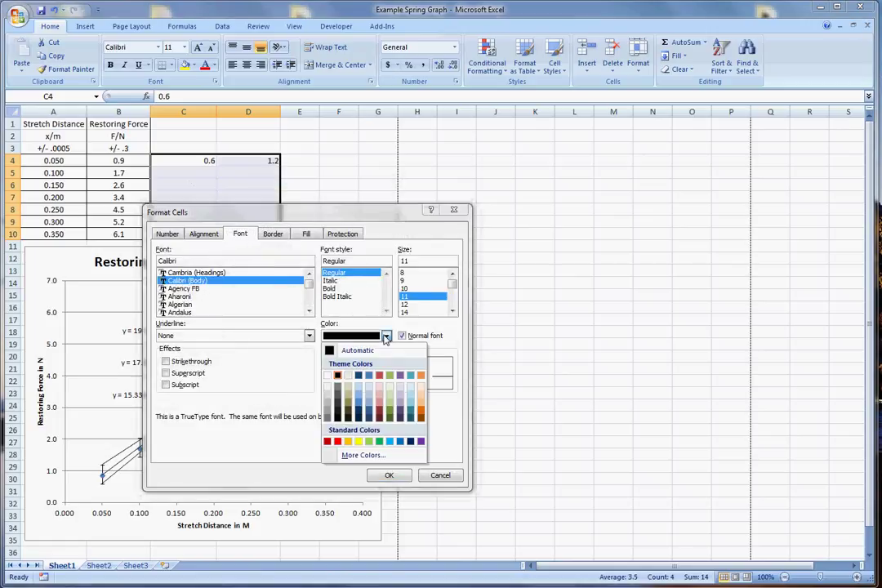
click(353, 452)
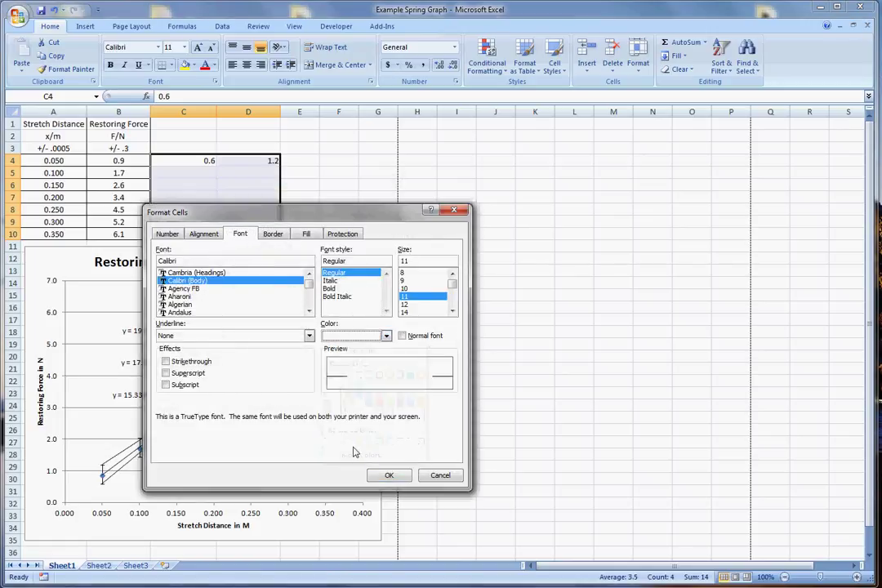
click(385, 476)
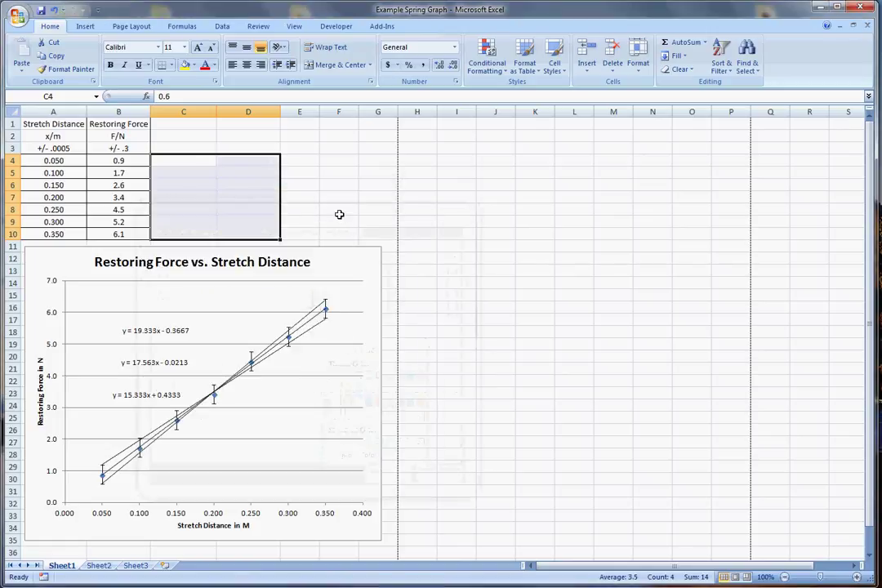
click(311, 177)
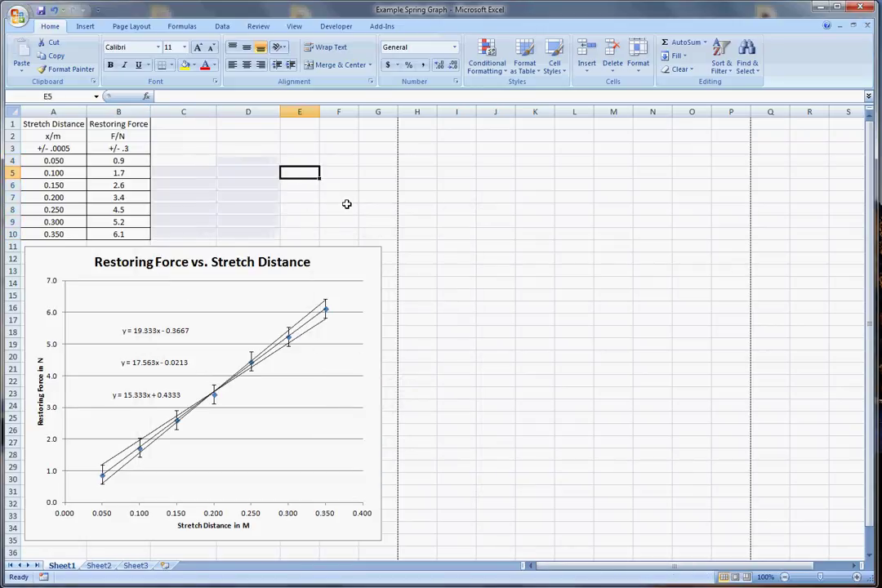